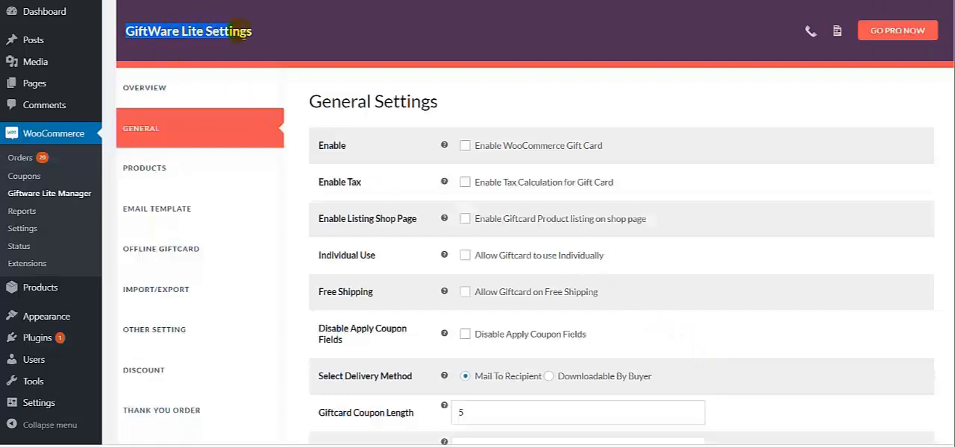
click(259, 34)
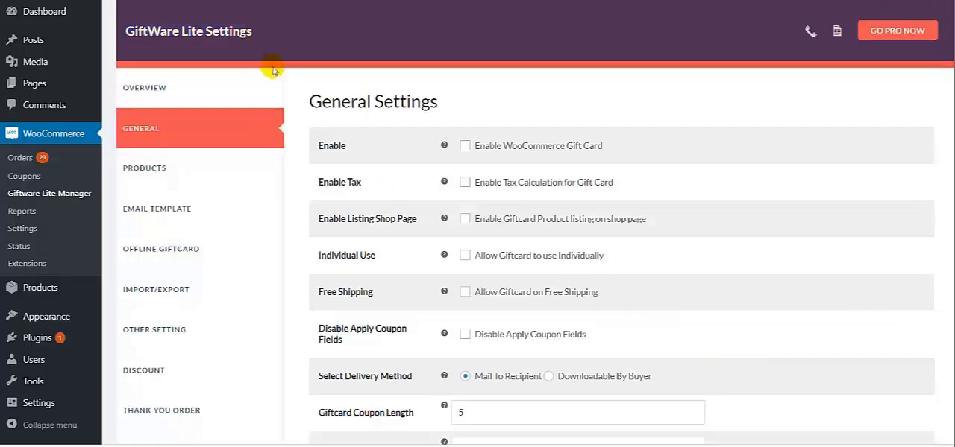
drag(305, 103, 437, 97)
click(444, 108)
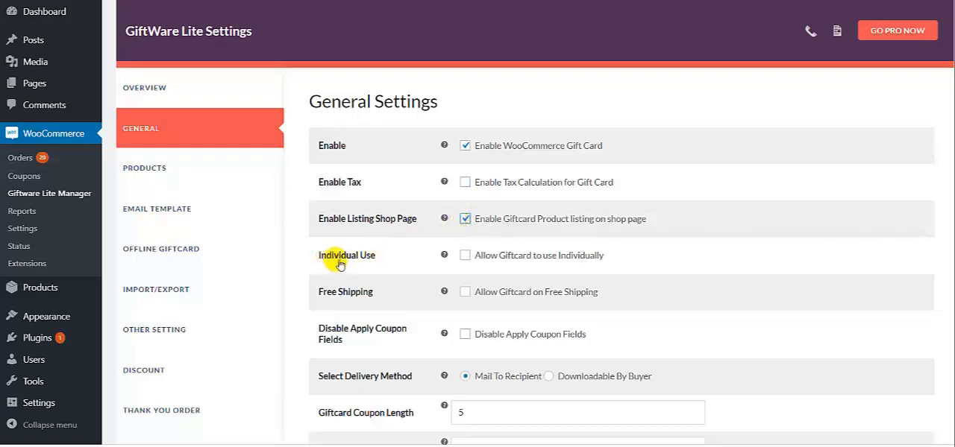
Step: Allow gift cards to be used individually and turn on the option that disables the apply coupon fields
click(465, 255)
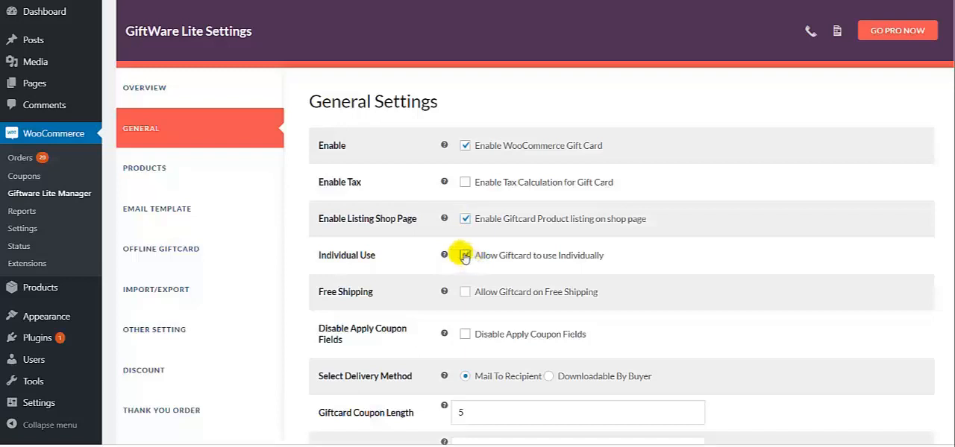
scroll(388, 291, down, 1)
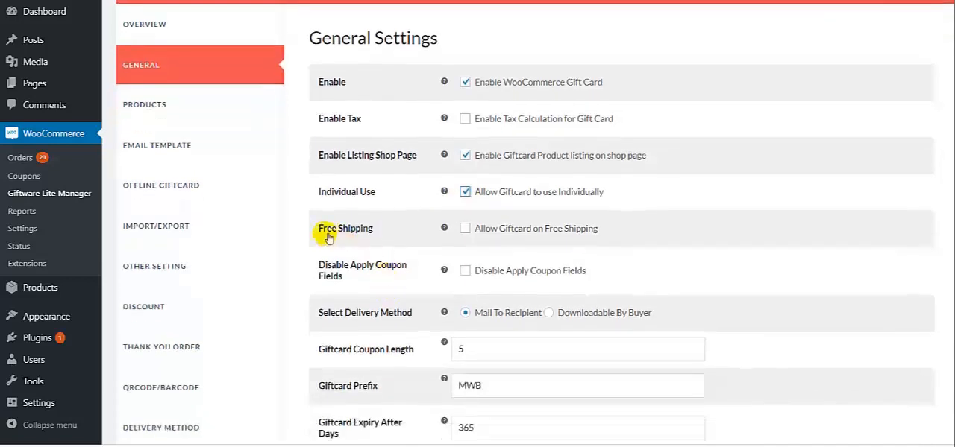
scroll(327, 237, up, 1)
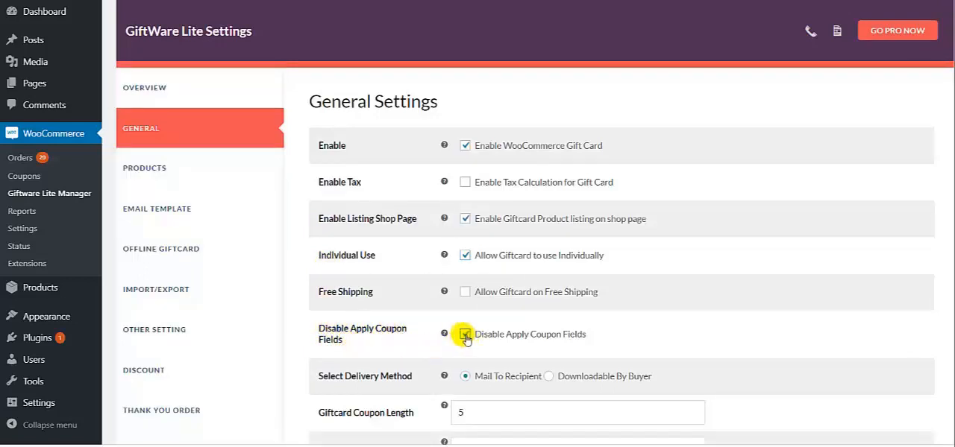
scroll(462, 335, down, 2)
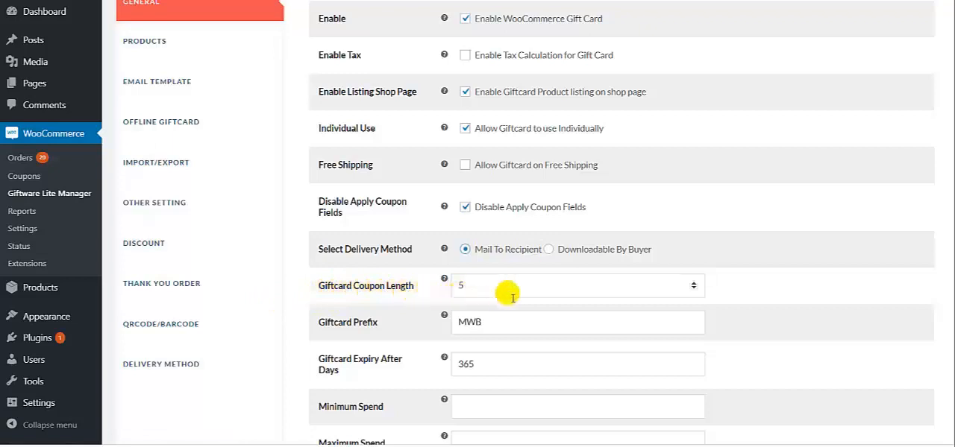
Step: Set the gift card coupon length to 5, the prefix to MWB and the expiry to 365 days
click(694, 283)
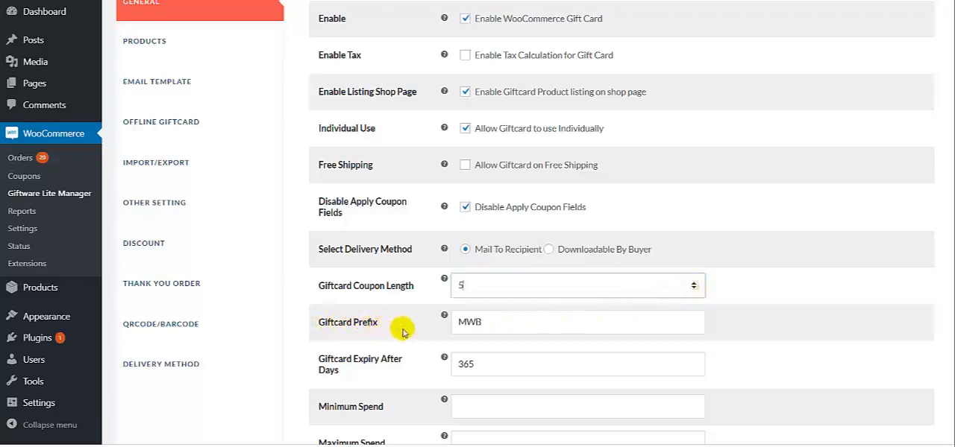
click(486, 326)
scroll(485, 325, down, 1)
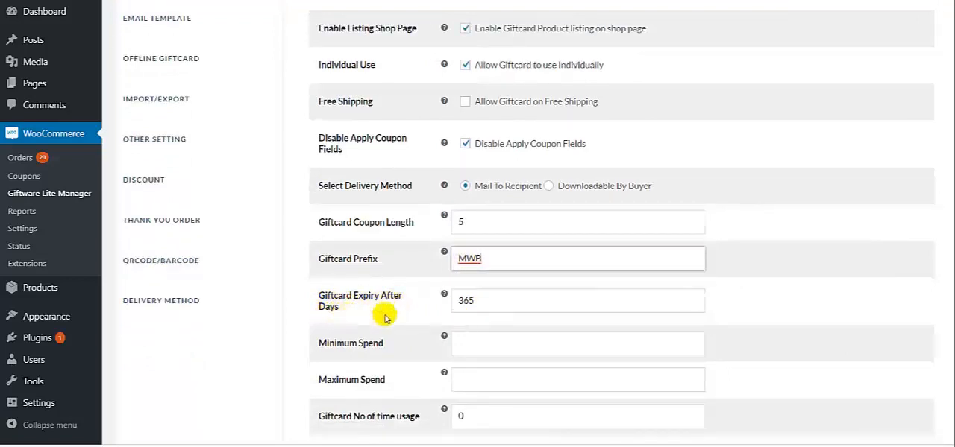
click(482, 303)
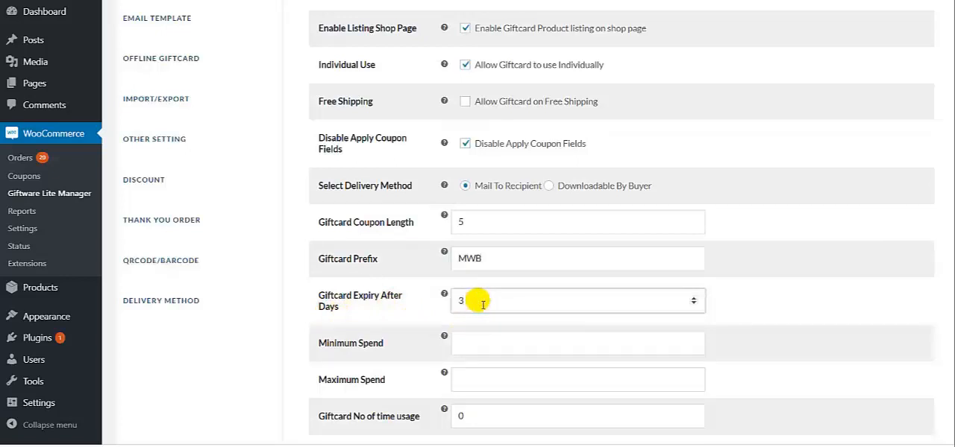
scroll(477, 304, down, 1)
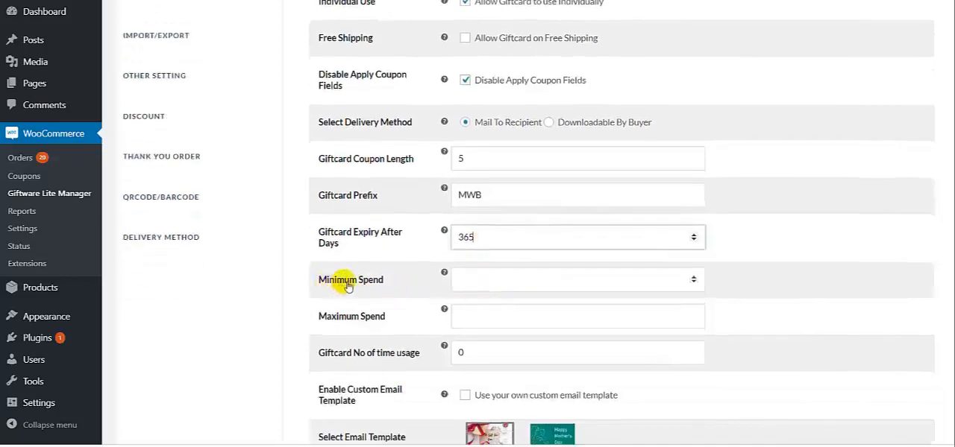
Step: Leave the minimum and maximum spend blank and set the gift card's number of time usage to 0
click(485, 281)
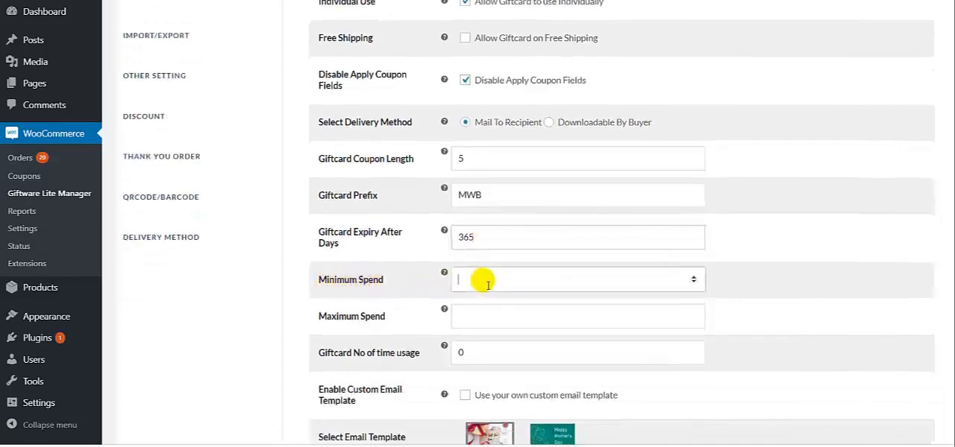
click(462, 319)
scroll(459, 317, down, 2)
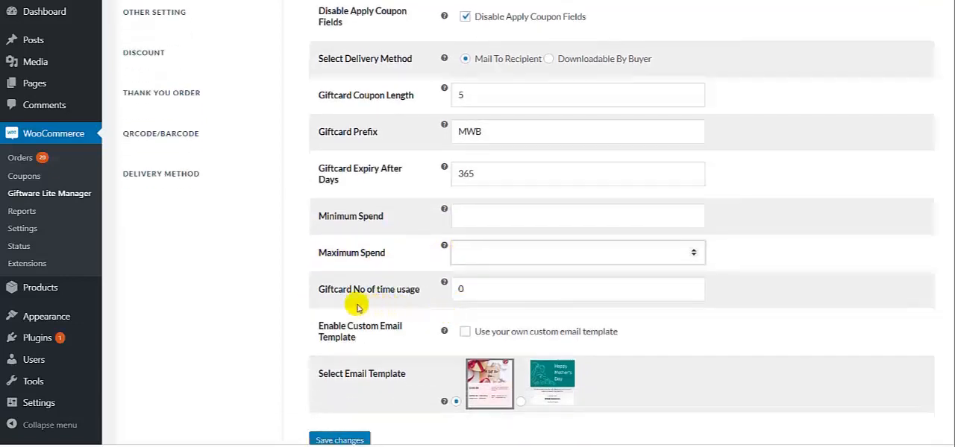
click(479, 295)
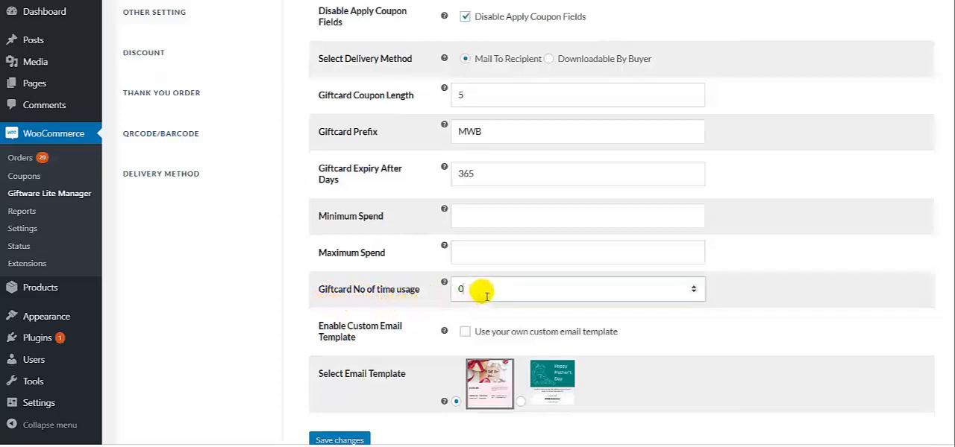
click(693, 287)
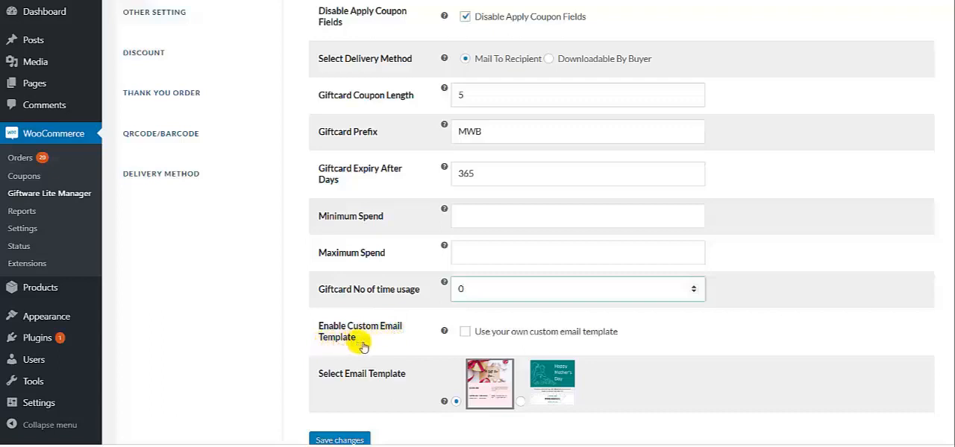
Step: Enable the use of a custom email template and save the general settings
click(465, 333)
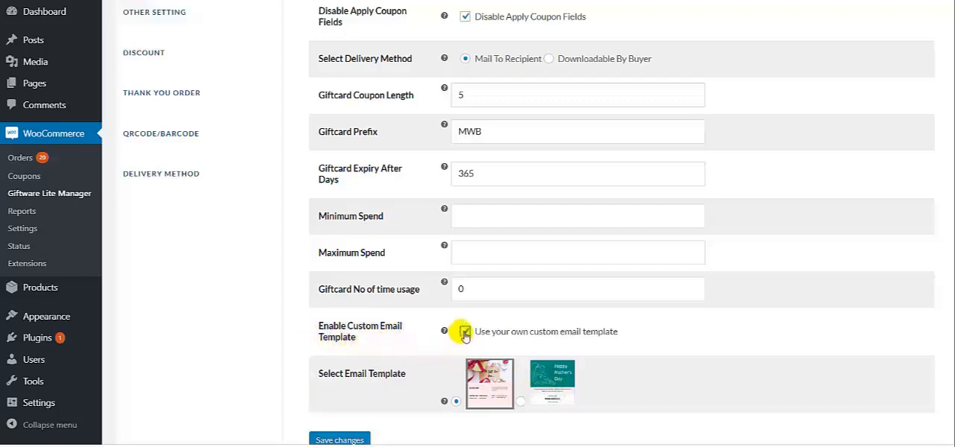
scroll(452, 331, down, 1)
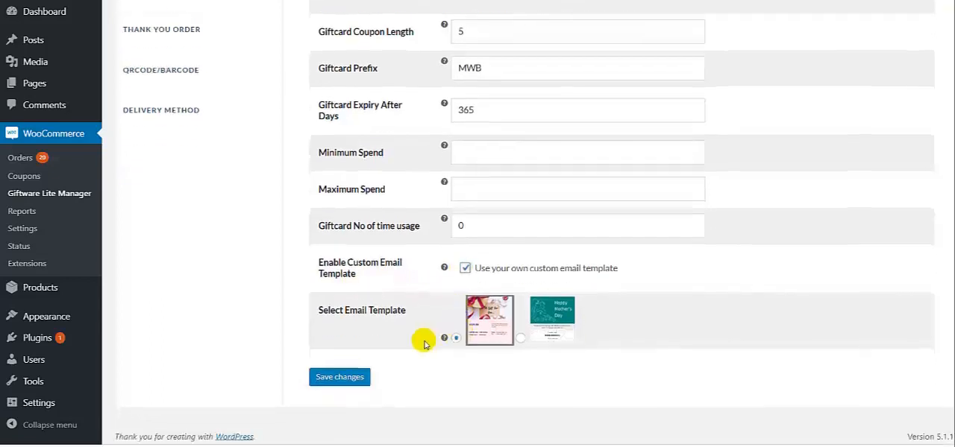
click(351, 378)
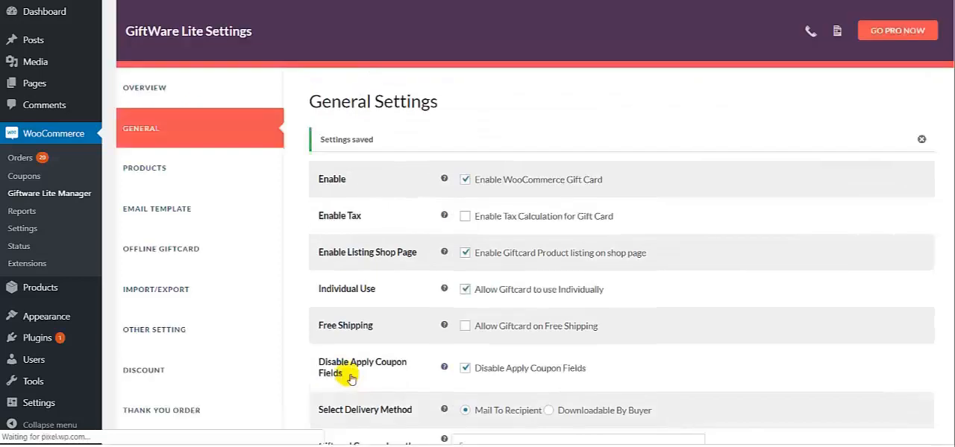
drag(323, 142, 377, 141)
click(377, 140)
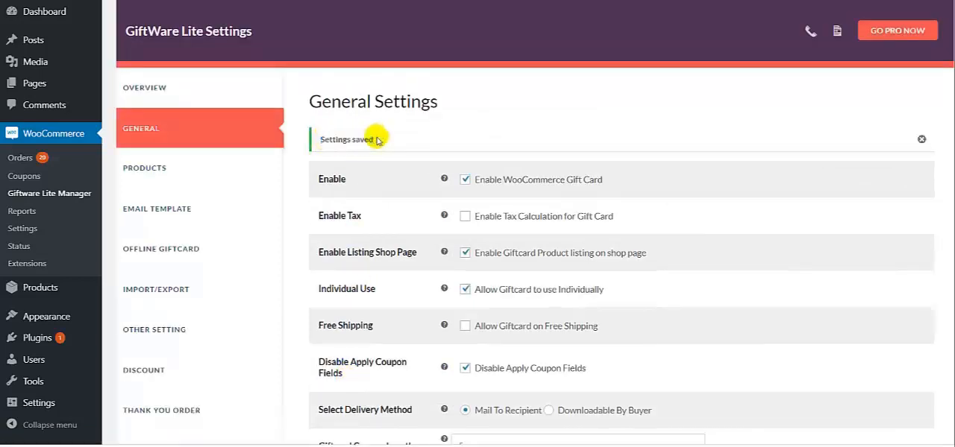
Step: Open the gift card product settings and enable the exclusion of sale items
click(151, 177)
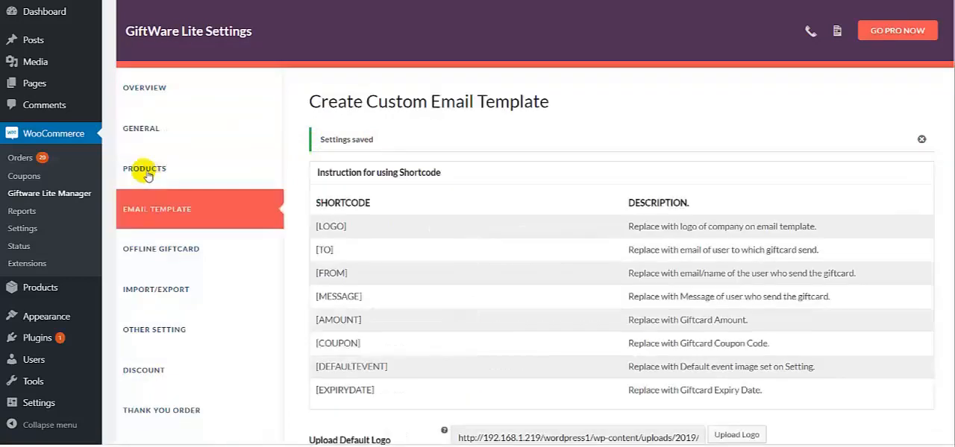
click(145, 171)
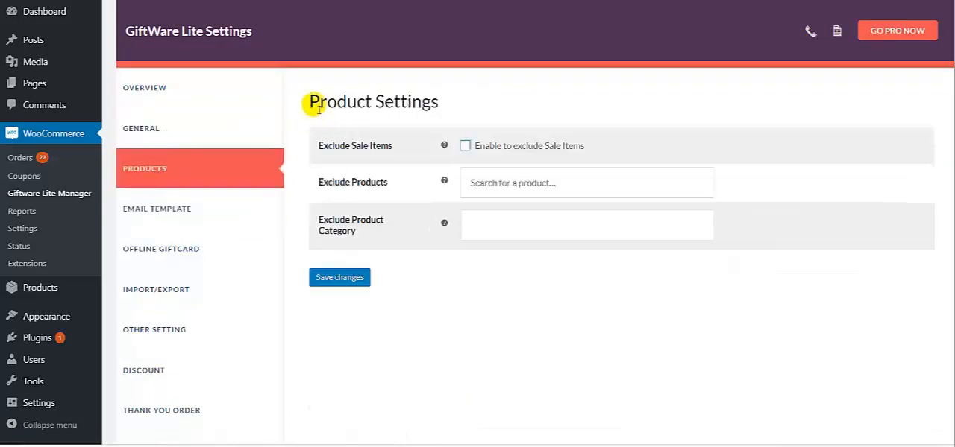
drag(311, 103, 448, 102)
click(446, 105)
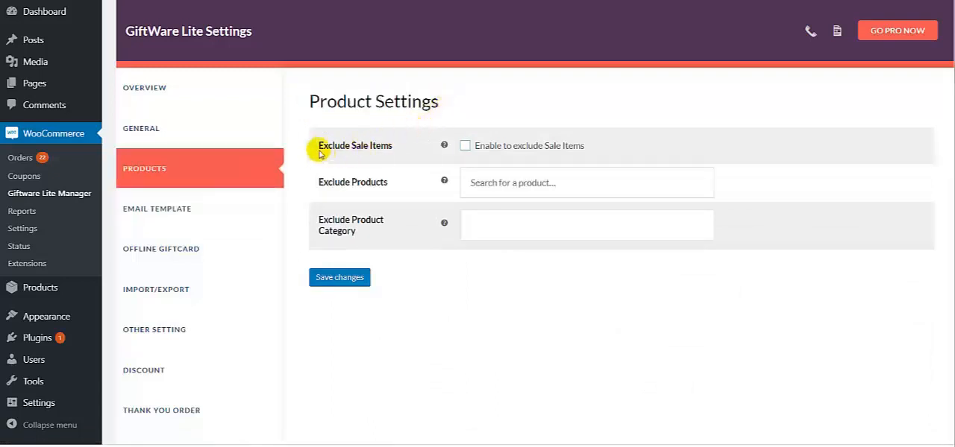
click(465, 146)
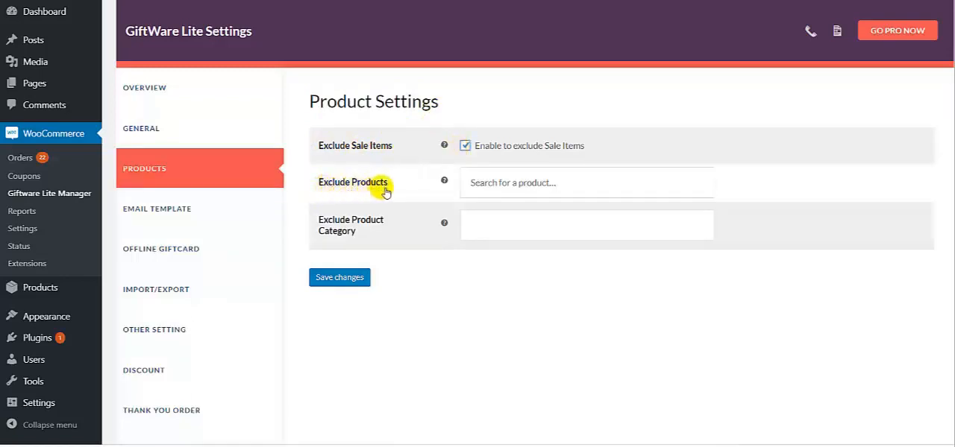
Step: Add Hoodie with Logo and Hoodie with Pocket to the excluded products
click(480, 184)
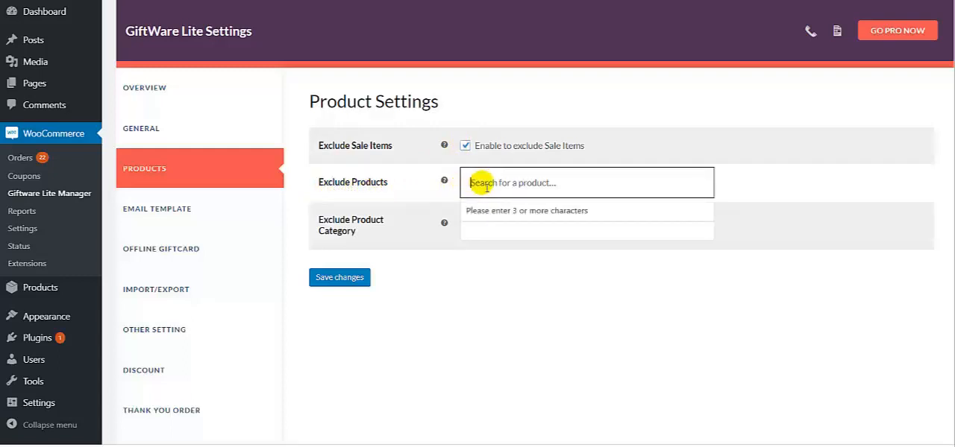
text(Hood)
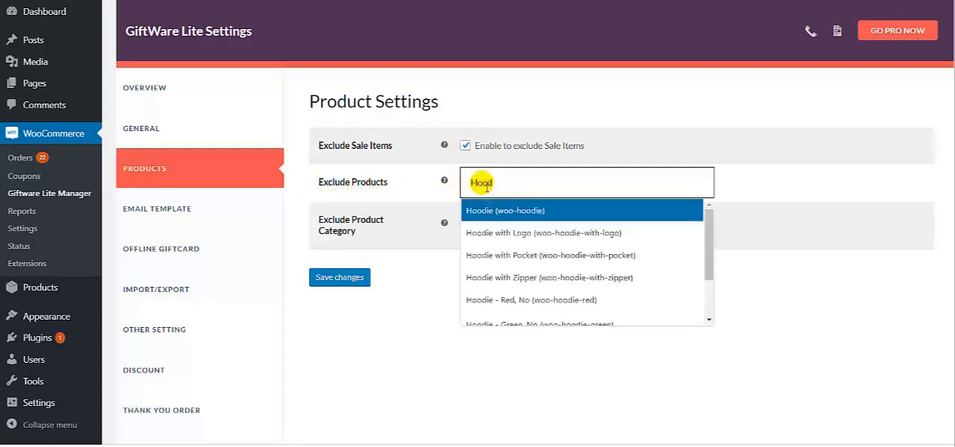
click(498, 237)
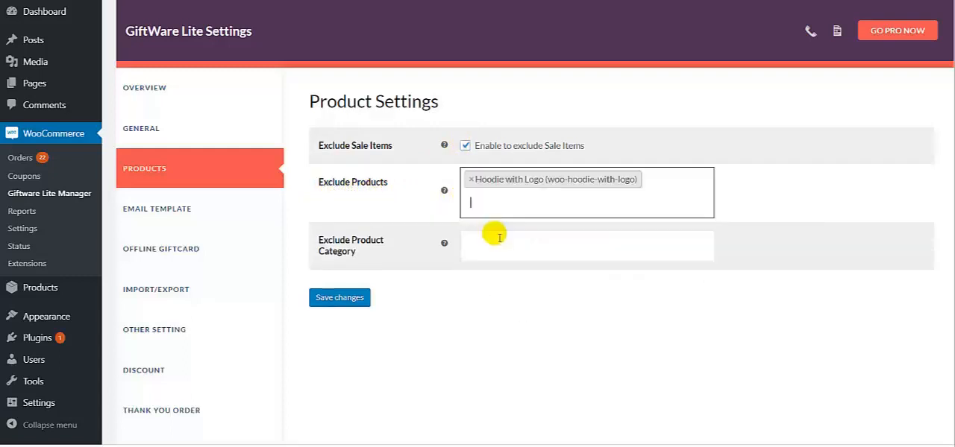
click(483, 205)
text(Hood)
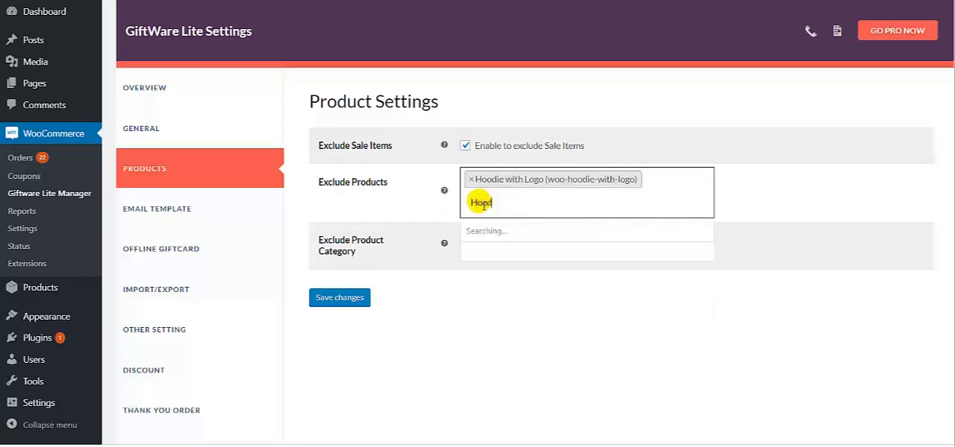
click(485, 326)
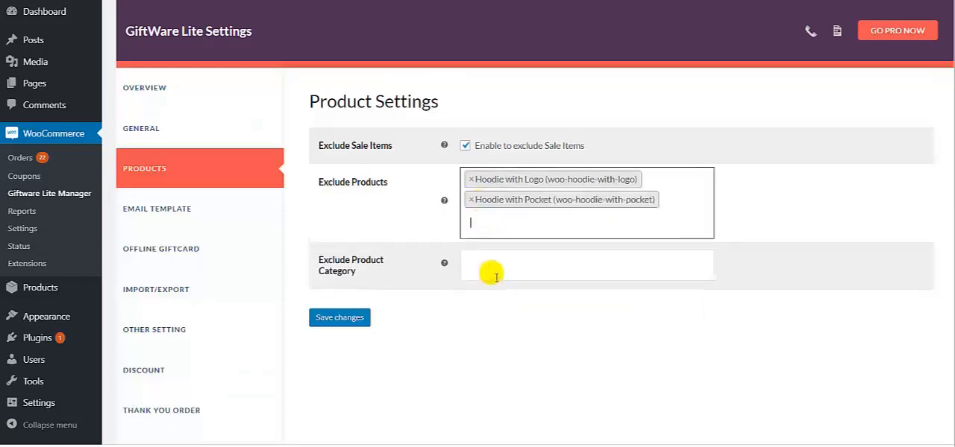
click(480, 227)
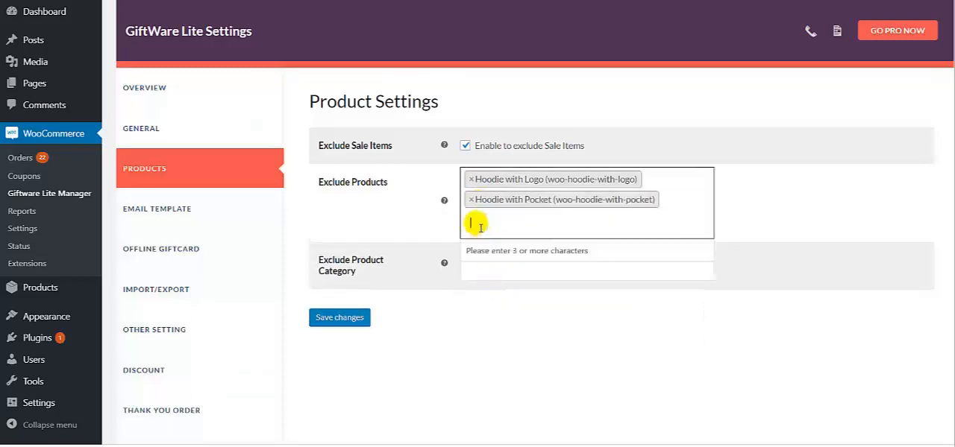
click(373, 219)
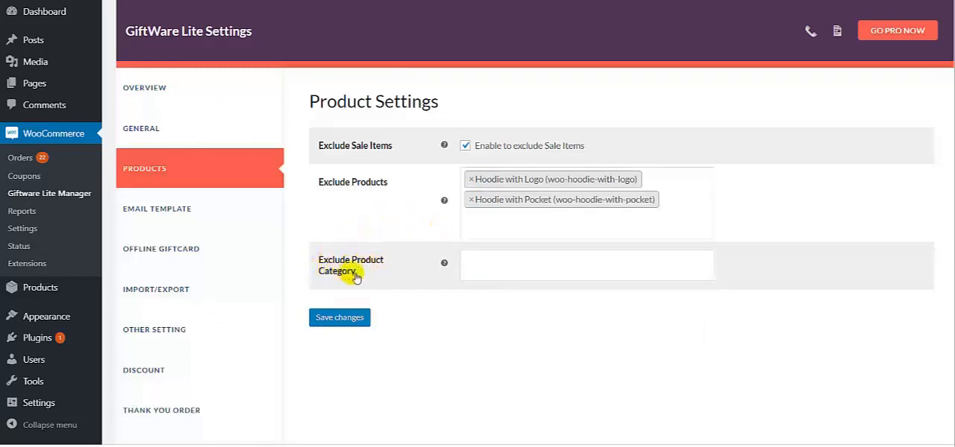
Step: Exclude the Music and Decor product categories and save the product settings
click(488, 265)
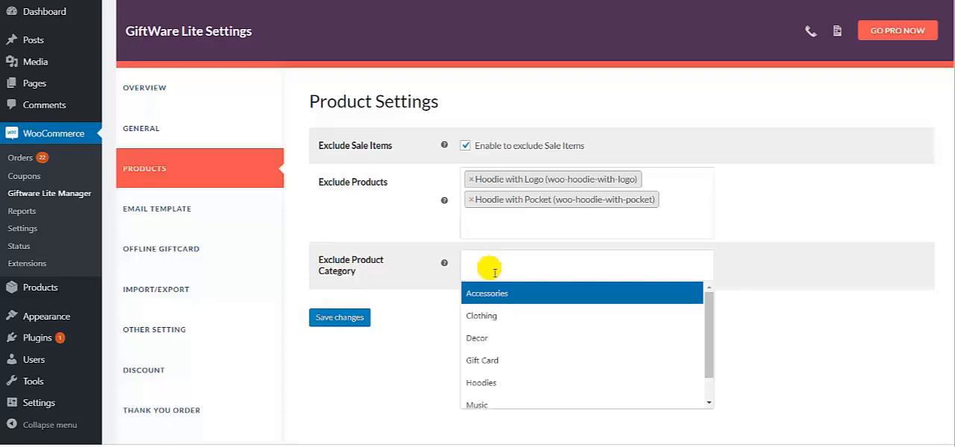
click(493, 401)
click(512, 267)
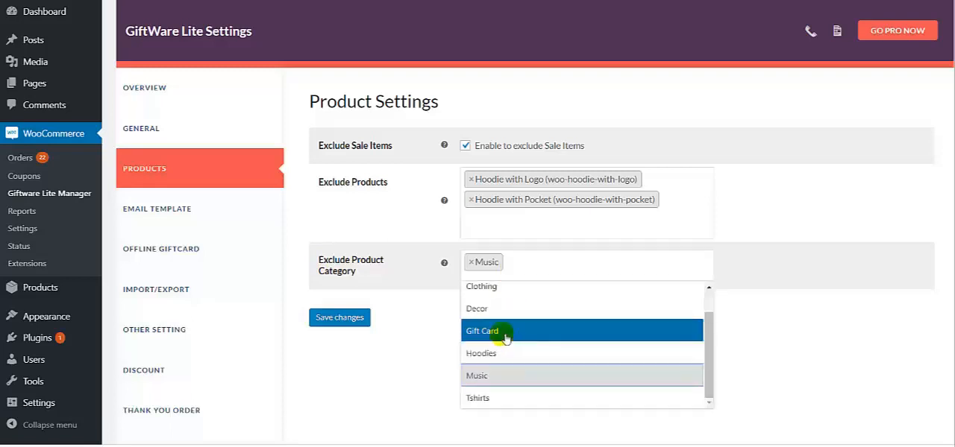
click(484, 309)
click(361, 318)
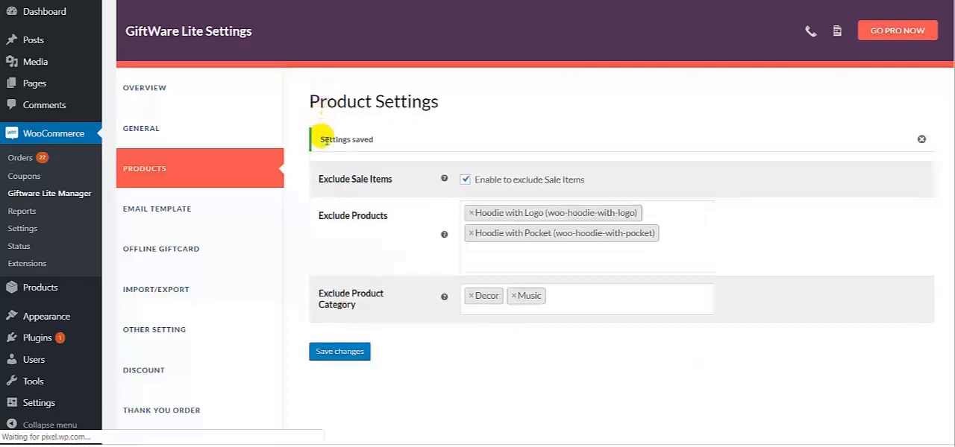
drag(318, 140, 385, 144)
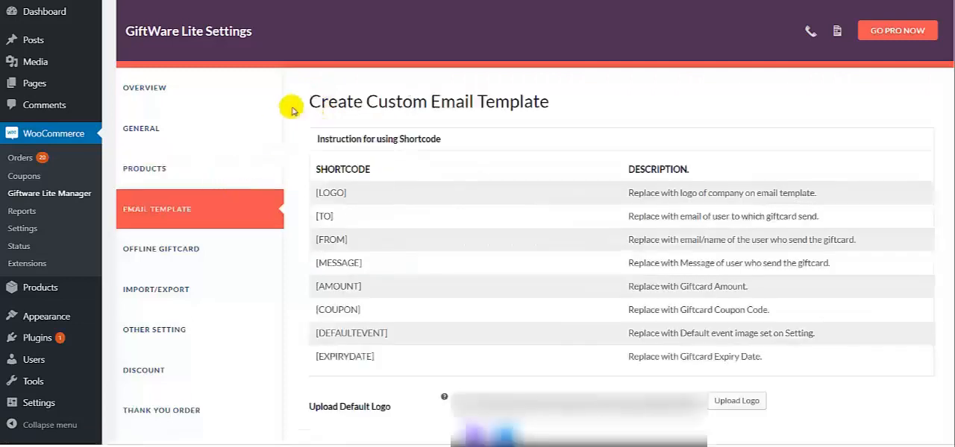
Step: Review the shortcode instructions for the custom email template and what each shortcode is replaced with
drag(310, 101, 553, 101)
click(556, 107)
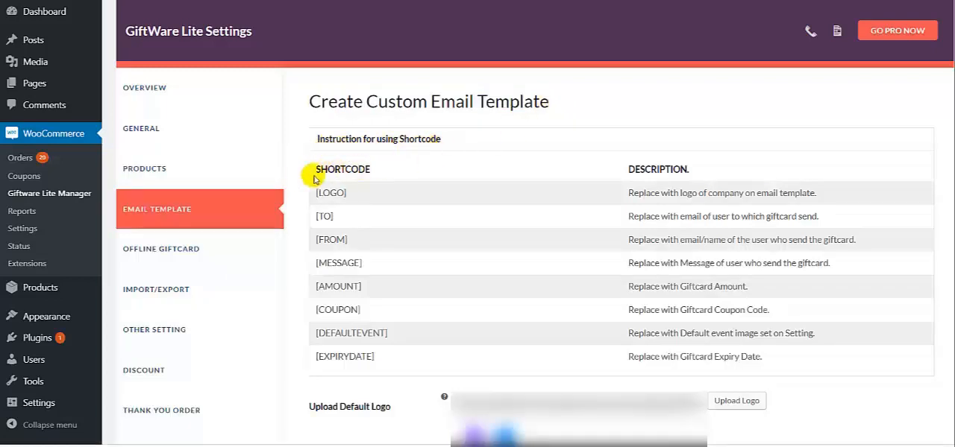
drag(318, 171, 373, 172)
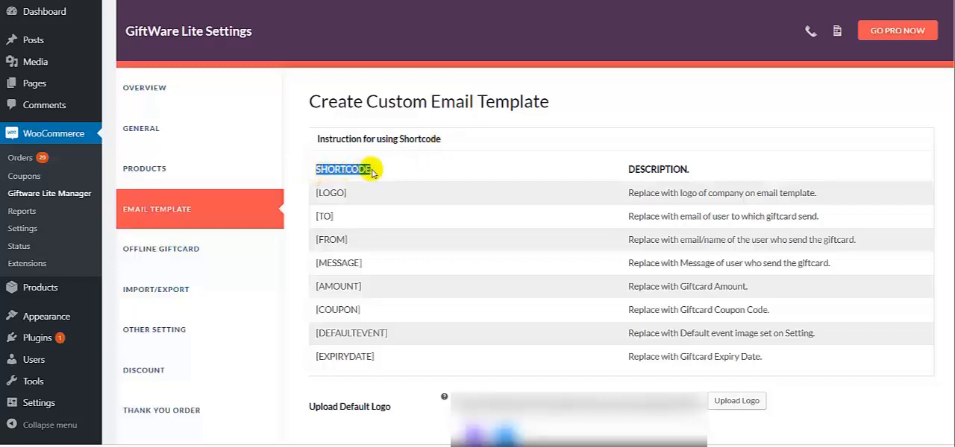
click(373, 170)
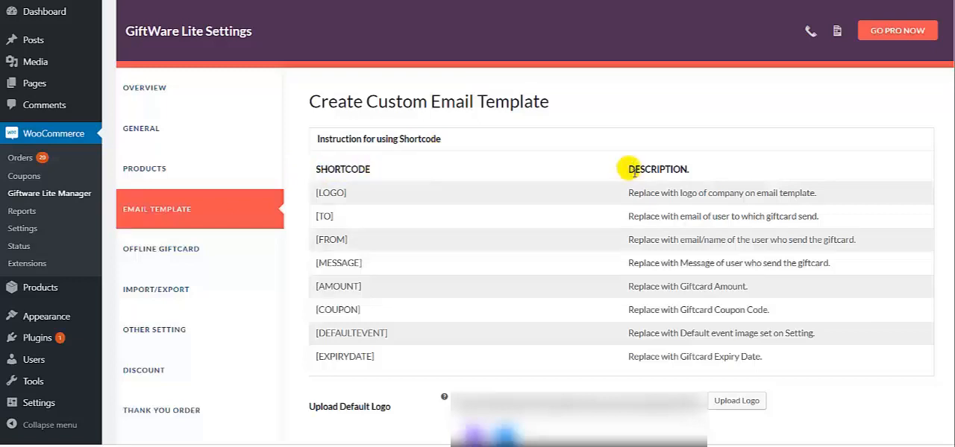
drag(630, 170, 694, 173)
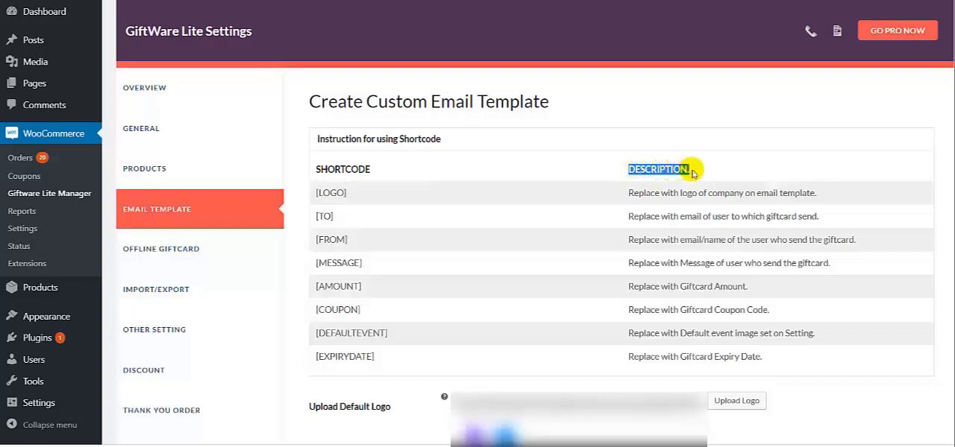
right_click(692, 173)
click(687, 168)
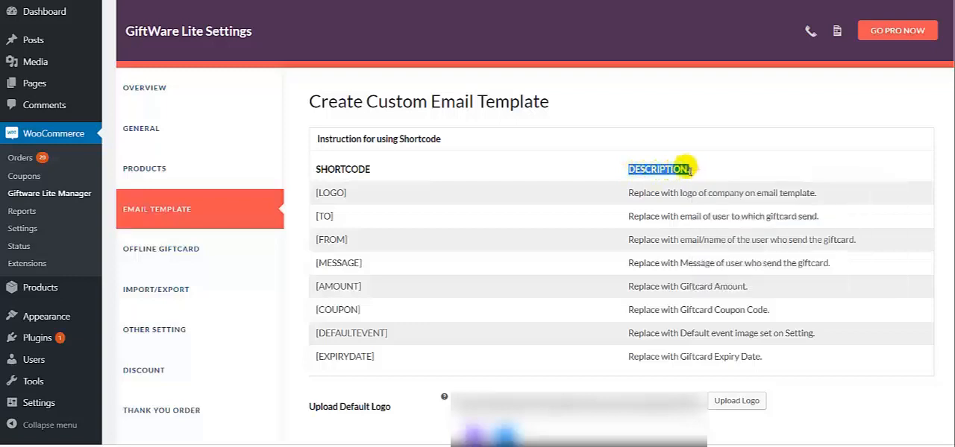
click(354, 192)
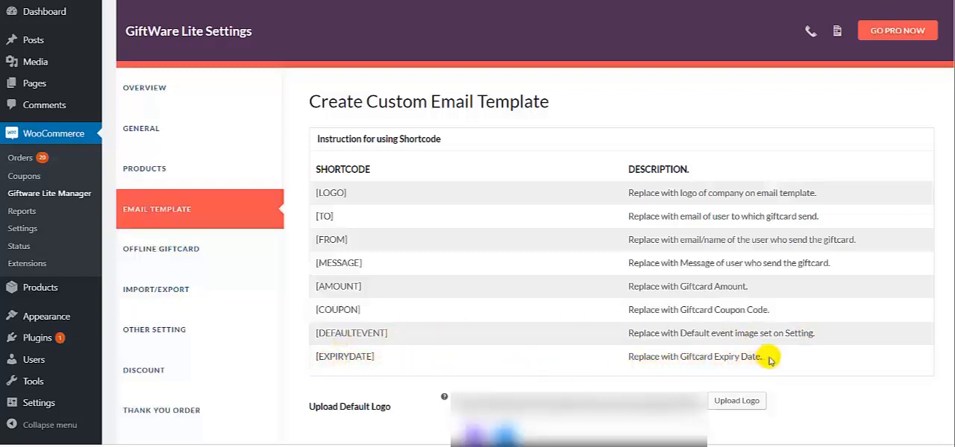
Step: Upload MWBLogoPNG.png from the computer and insert it at full size as the email template's default logo
scroll(291, 276, down, 2)
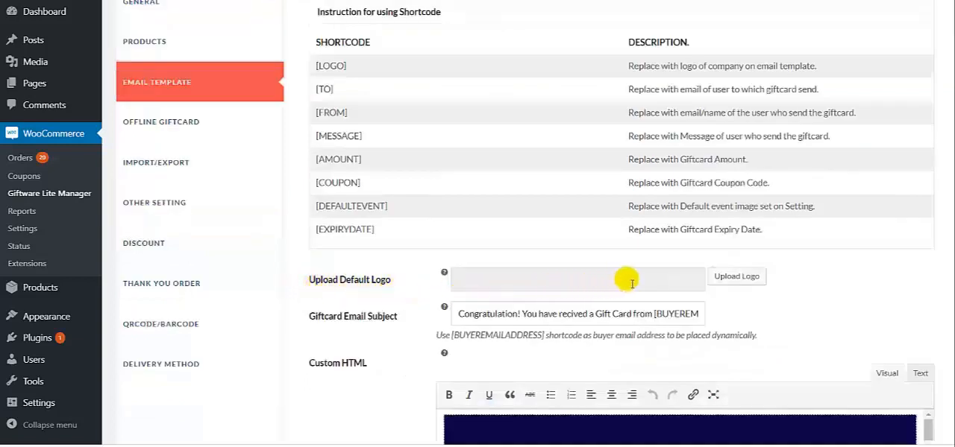
click(725, 286)
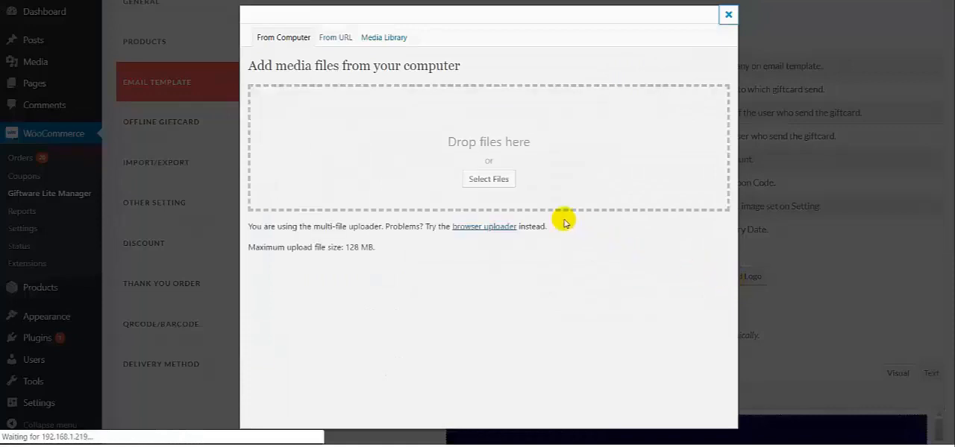
click(477, 181)
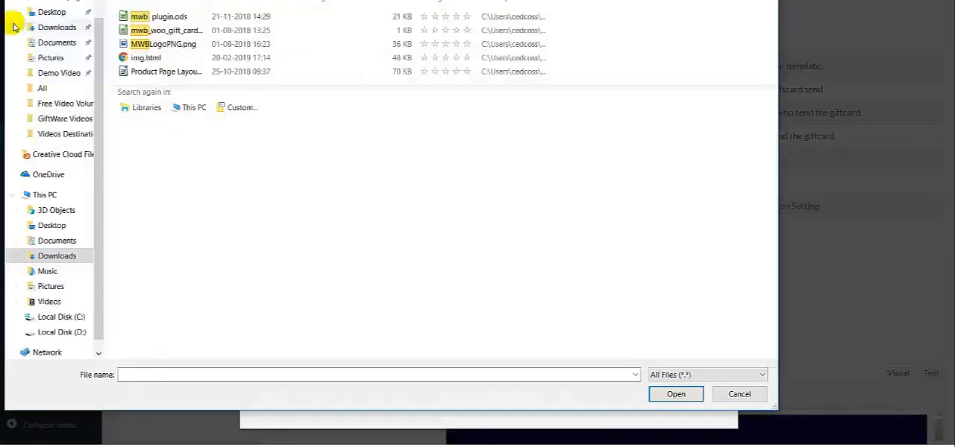
click(147, 44)
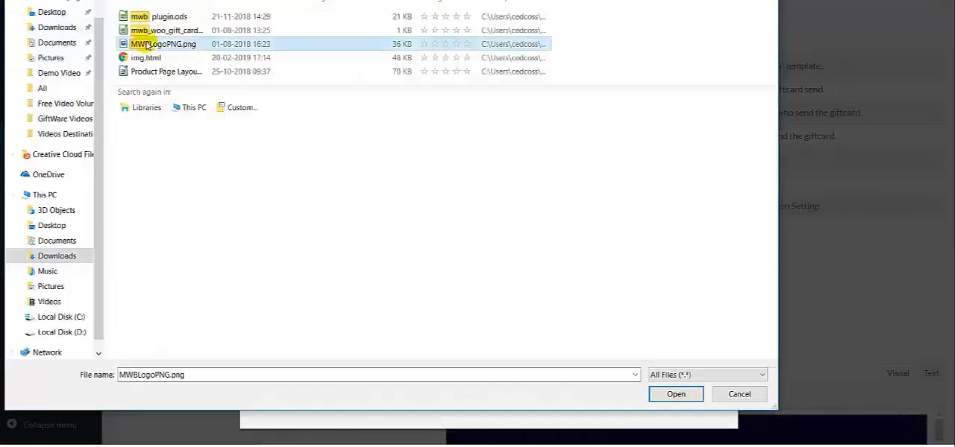
click(659, 396)
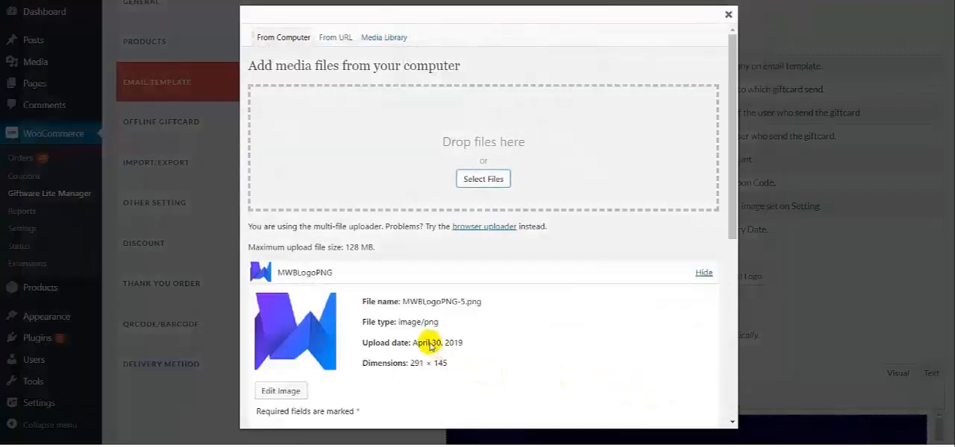
scroll(323, 335, down, 3)
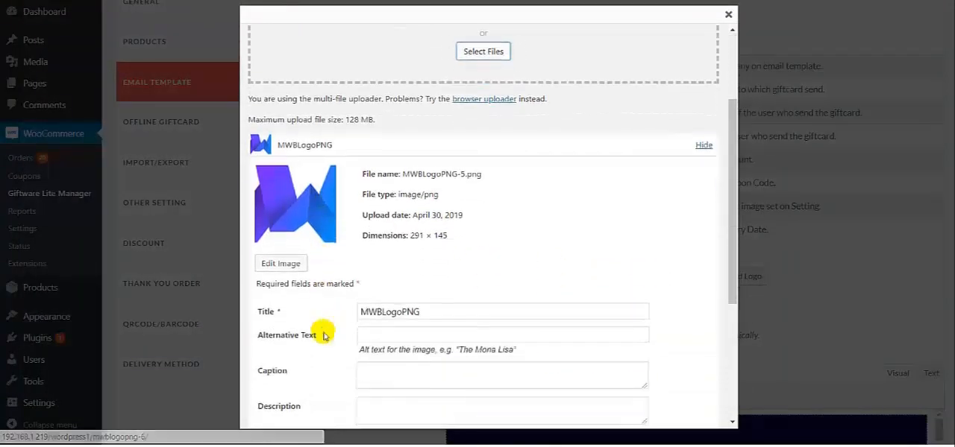
scroll(323, 336, down, 3)
scroll(326, 357, down, 3)
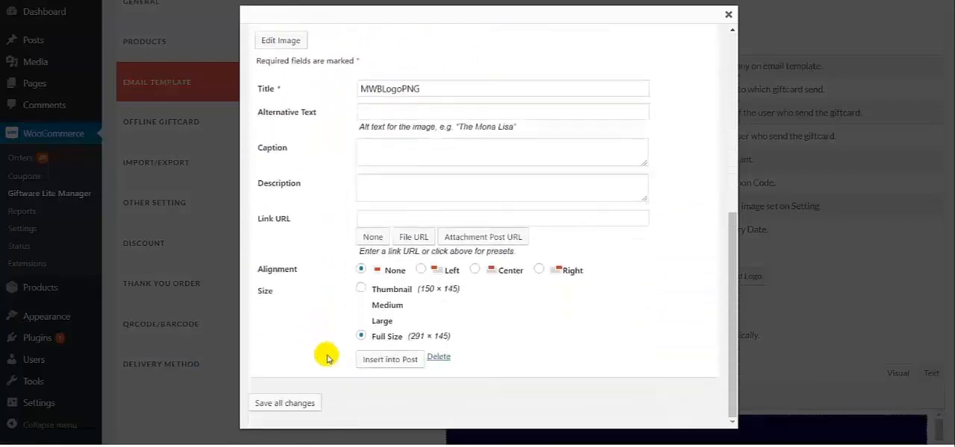
click(389, 360)
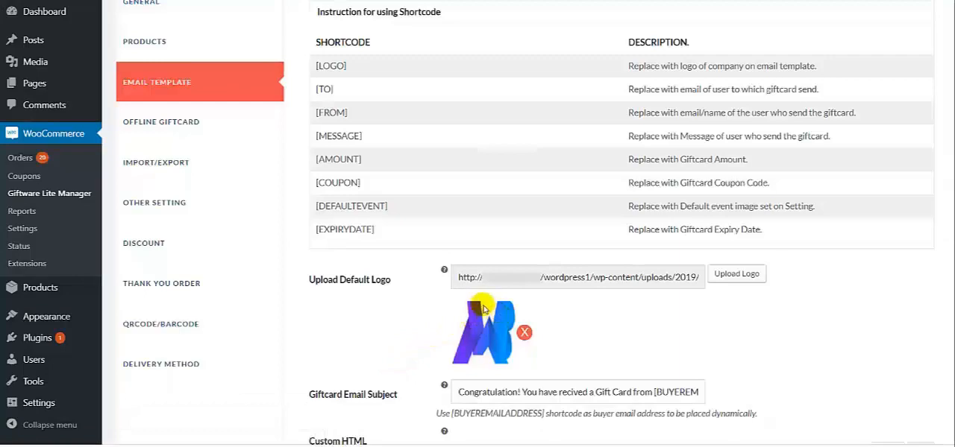
Step: Set the gift card email subject to "Congratulations! You have received a gift card from [BUYEREMAILADDRESS]"
scroll(474, 305, down, 3)
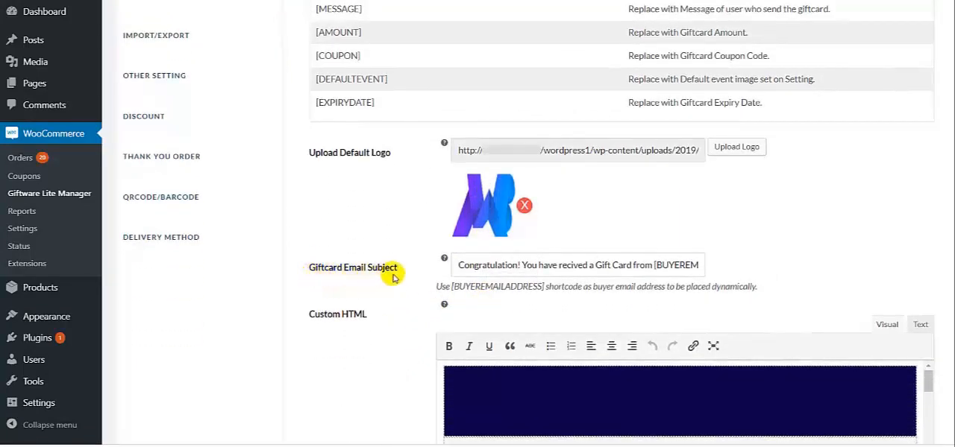
click(548, 273)
key(ctrl+a)
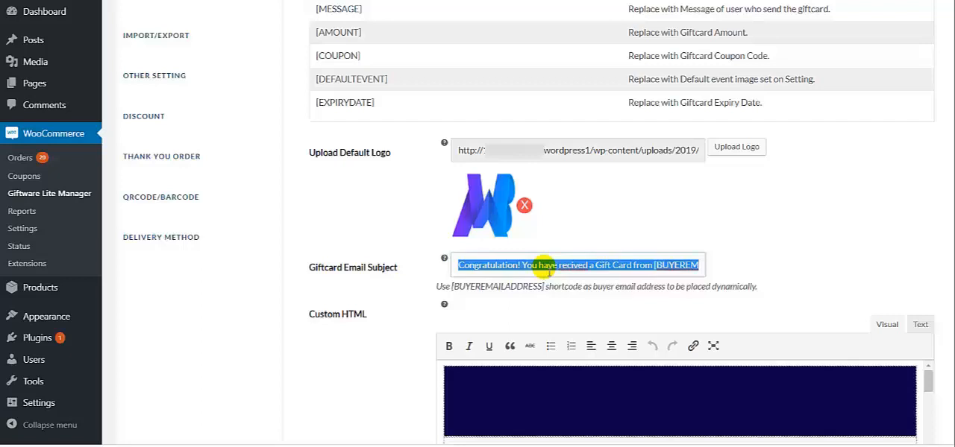
key(BackSpace)
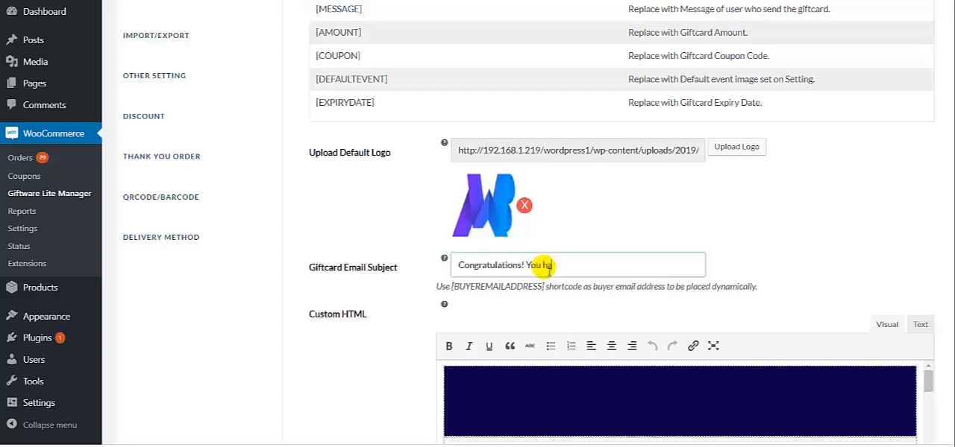
text(Congratulations! You have received a gift card from [BU)
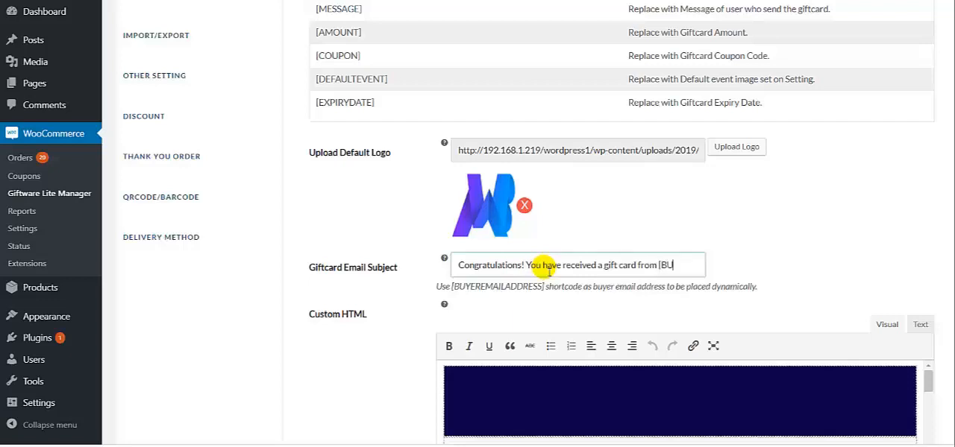
text(YEREMAIL)
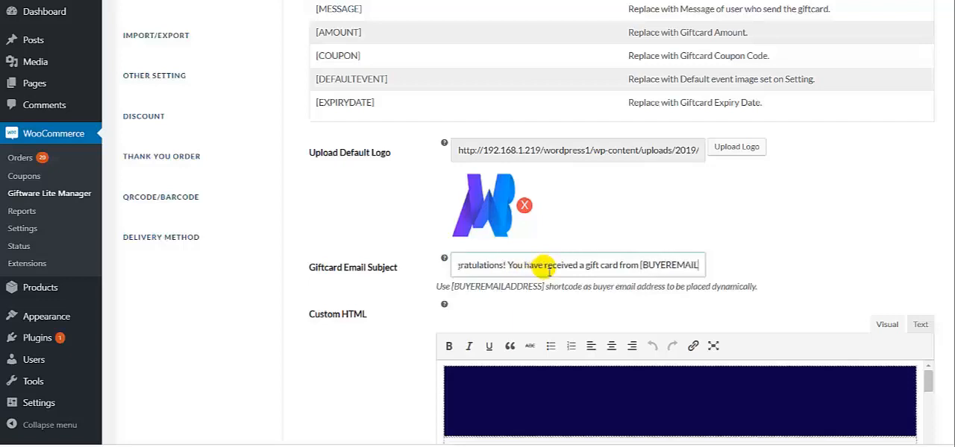
text(ADD)
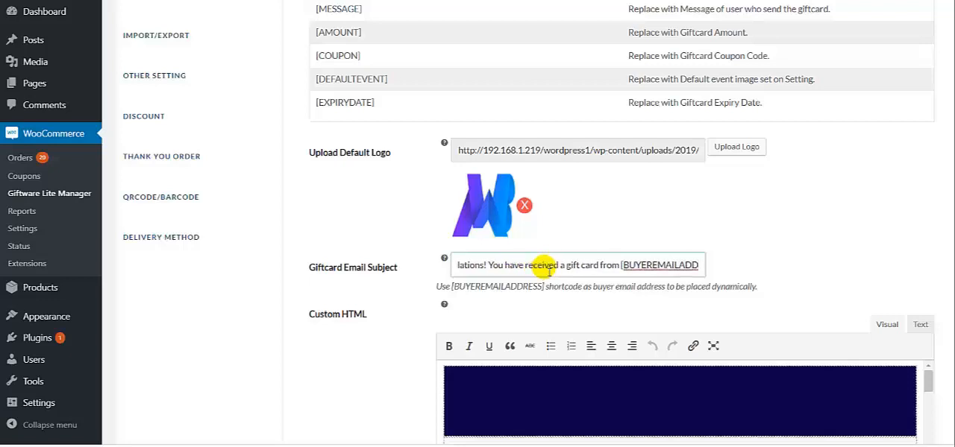
text(RESS])
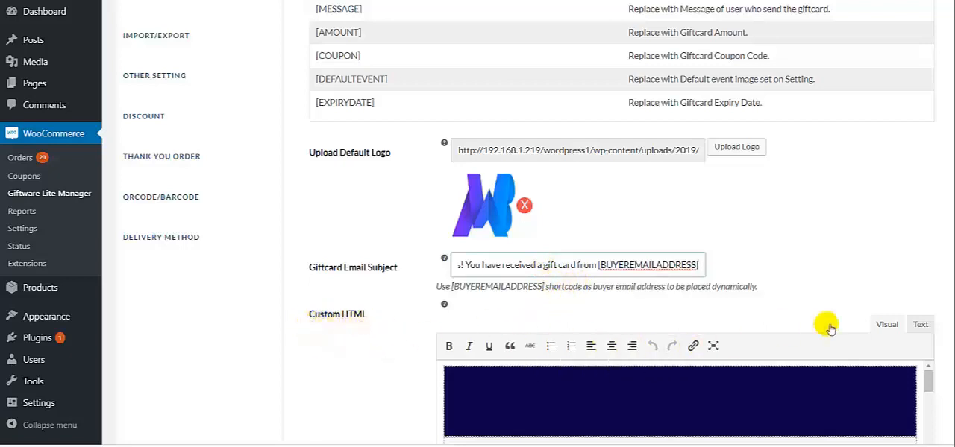
Step: Examine the custom HTML email template in the visual editor, checking where the coupon, expiry date, sender, recipient, amount and message shortcodes are placed
click(884, 324)
scroll(858, 309, down, 2)
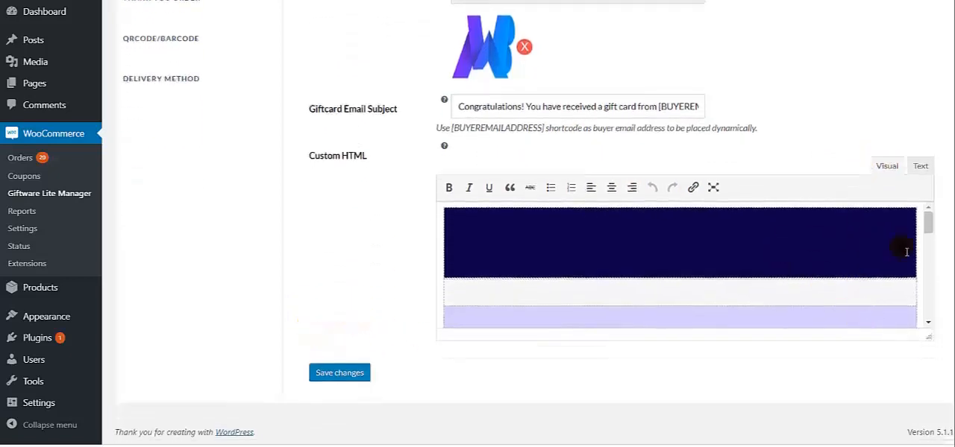
scroll(928, 231, down, 2)
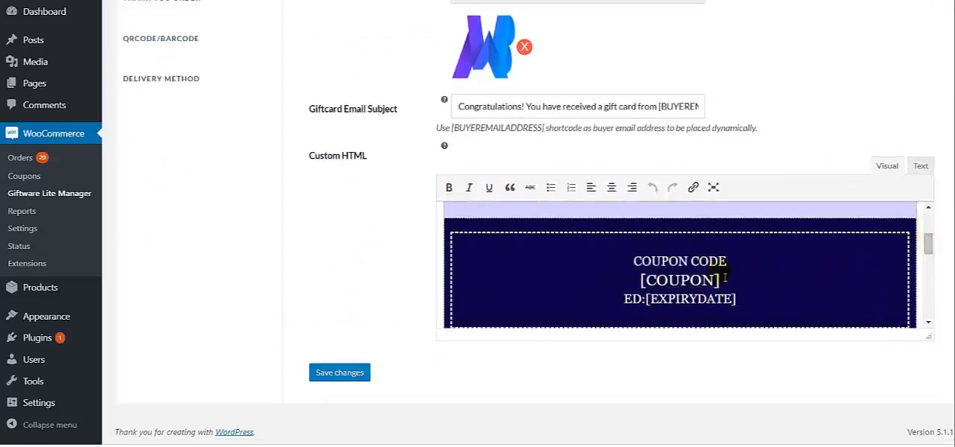
drag(640, 280, 722, 284)
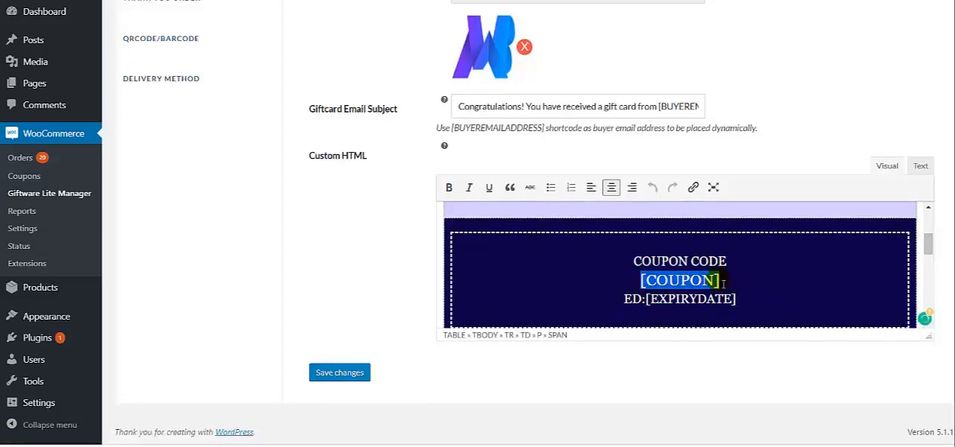
click(722, 284)
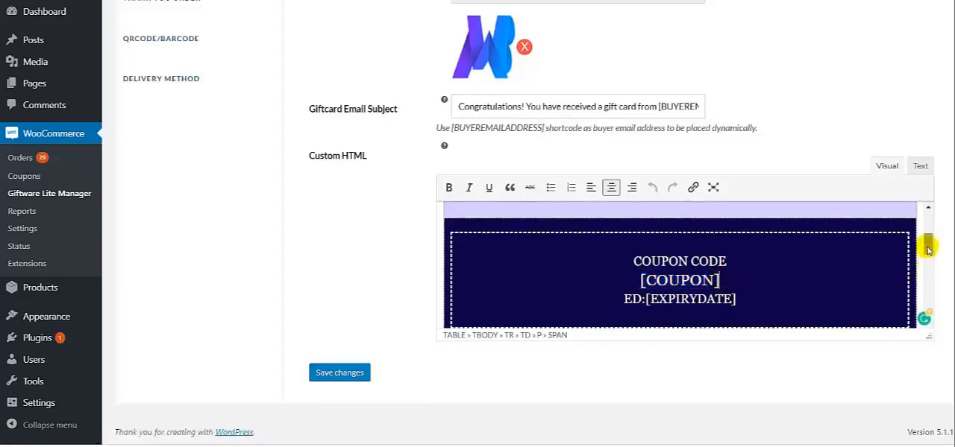
drag(924, 241, 928, 248)
scroll(928, 248, down, 8)
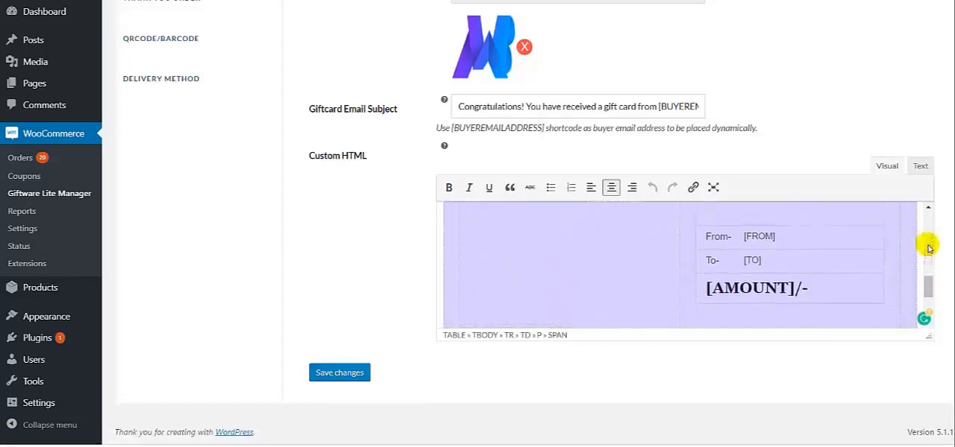
scroll(929, 248, up, 3)
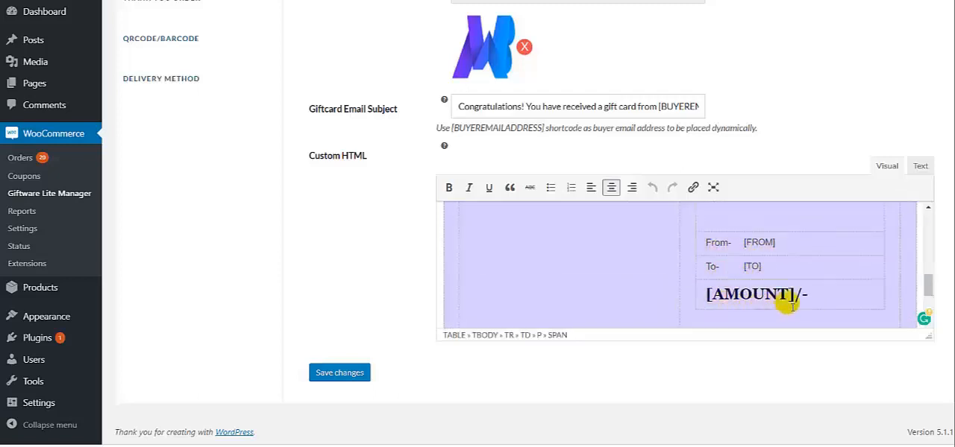
scroll(791, 306, up, 4)
scroll(787, 300, down, 1)
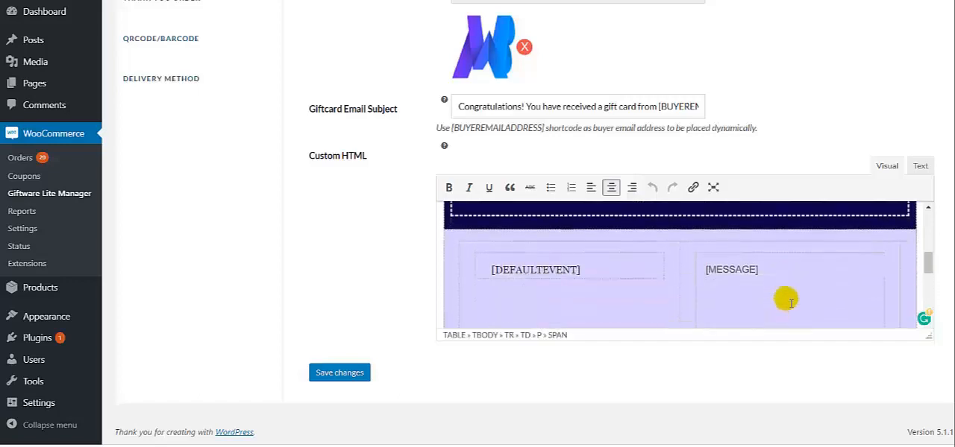
scroll(789, 302, up, 3)
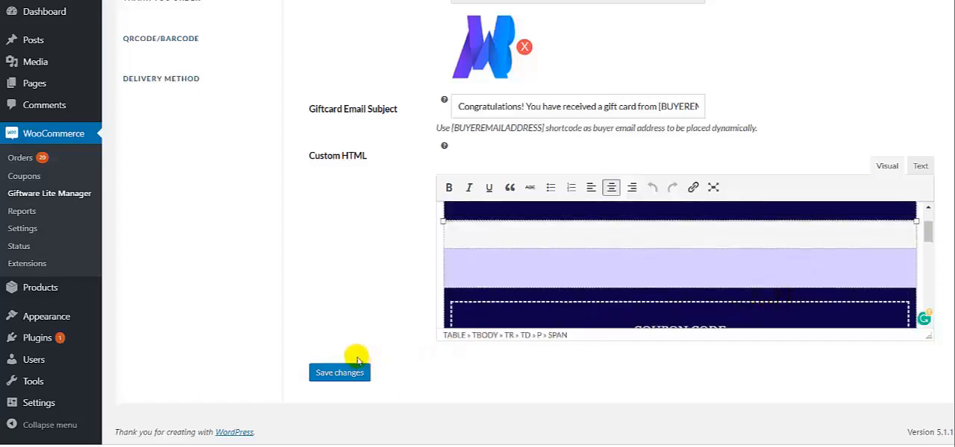
Step: Save the email template settings
scroll(342, 305, up, 4)
scroll(341, 305, down, 4)
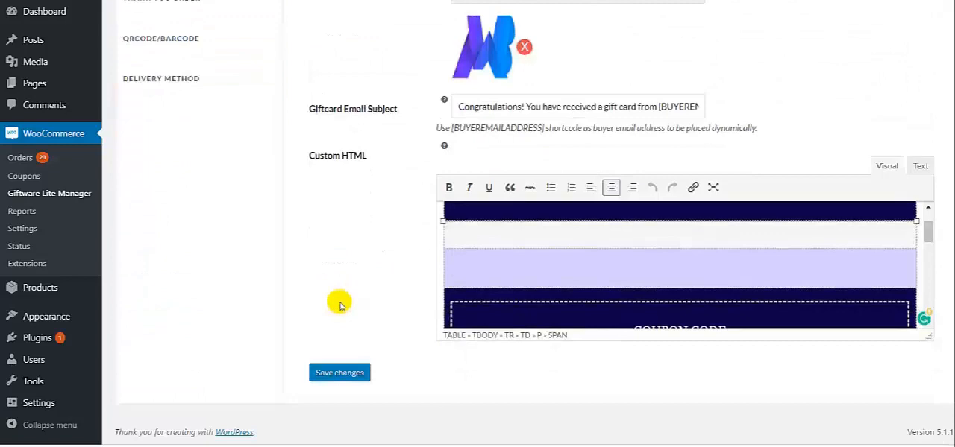
click(334, 373)
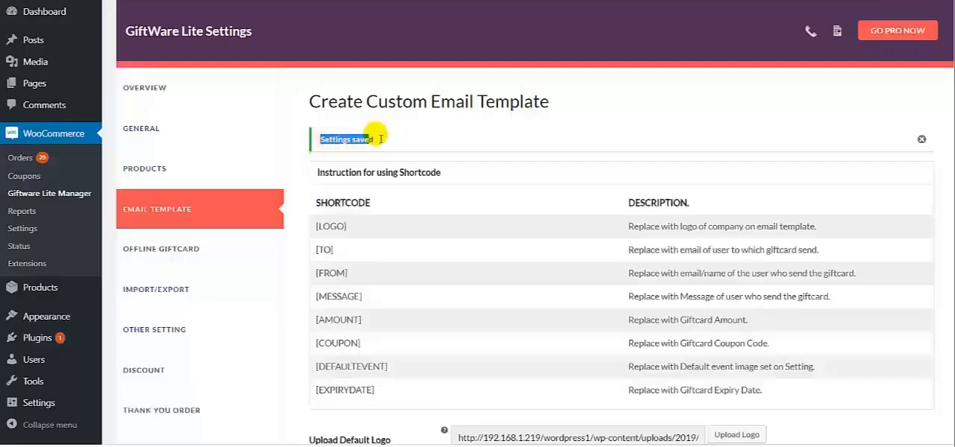
click(397, 135)
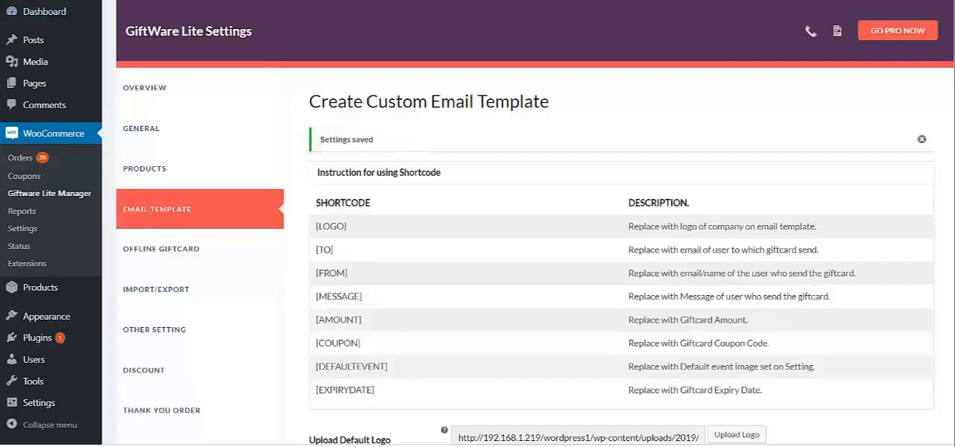
Step: Visit the store and open the $100.00 Happy Birthday gift card from the shop's product list
mouse_move(60, 11)
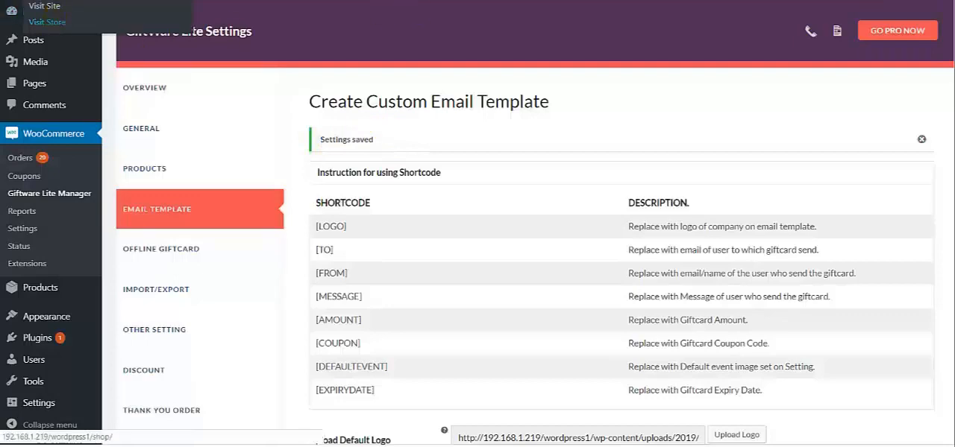
click(47, 21)
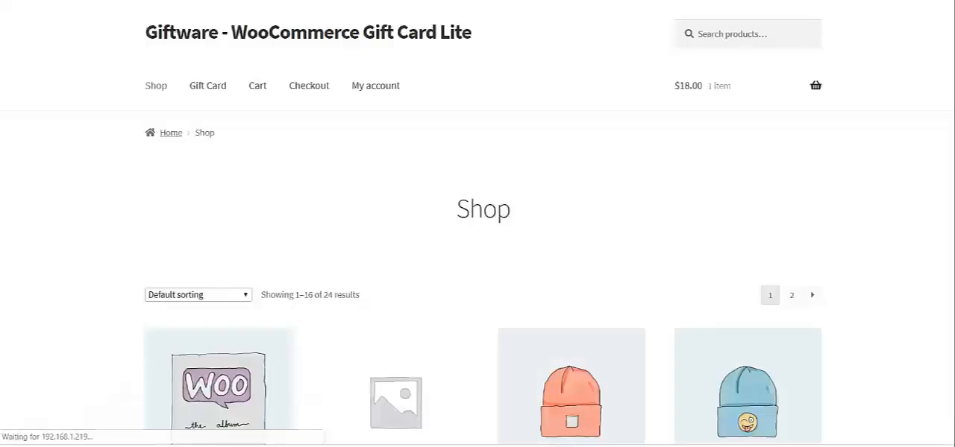
scroll(640, 185, down, 6)
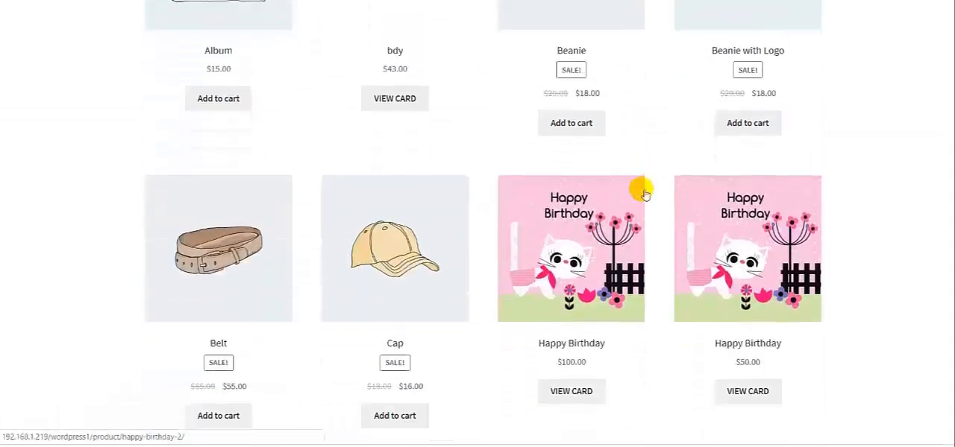
scroll(644, 193, down, 1)
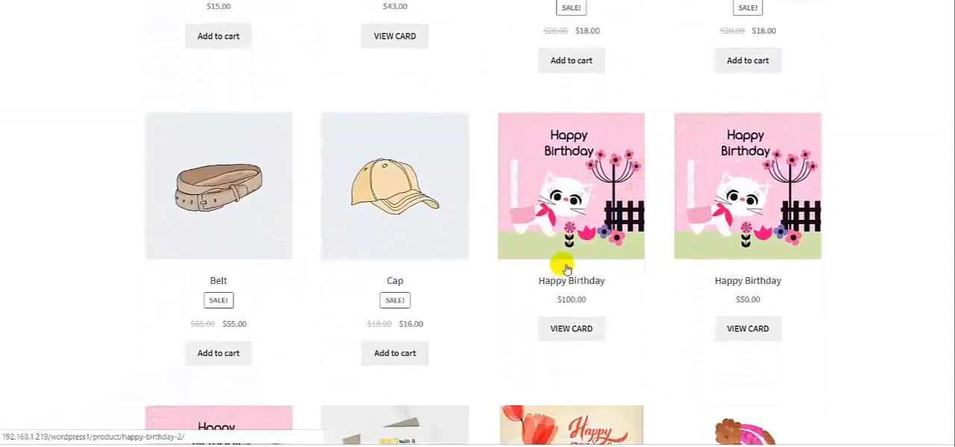
click(560, 336)
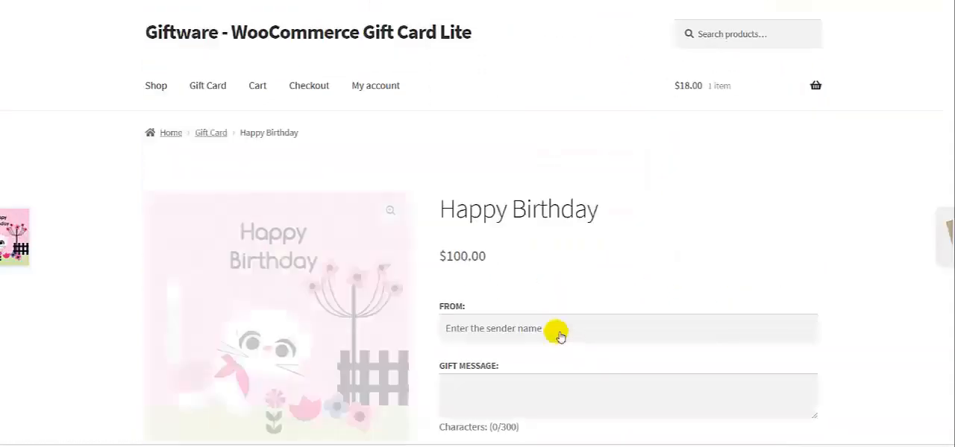
Step: Fill in the sender's name and enter the gift message "Happy Birthday to You" on the gift card
scroll(534, 304, down, 1)
click(528, 266)
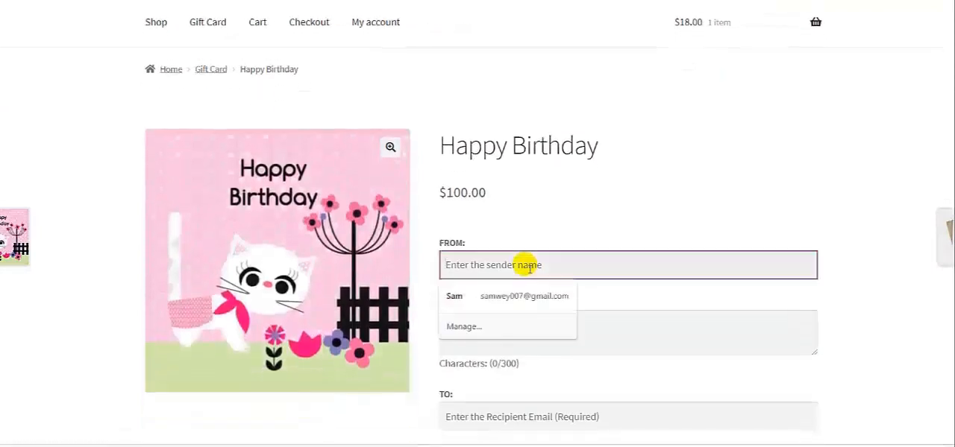
text(en Smith)
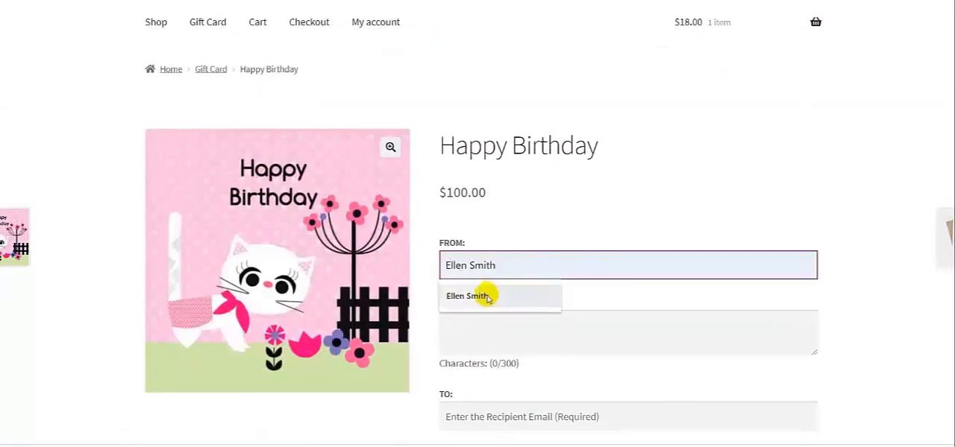
click(487, 297)
click(488, 339)
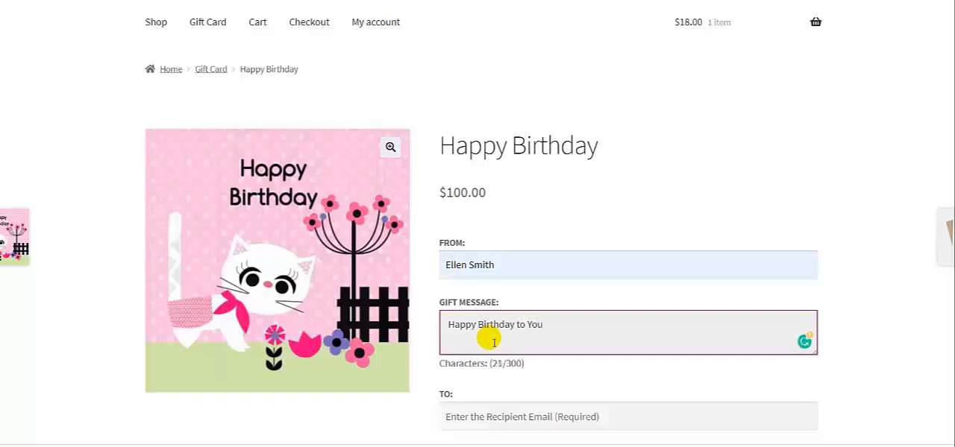
Step: Fill in the recipient's email address for the Happy Birthday gift card
scroll(493, 342, down, 2)
click(494, 289)
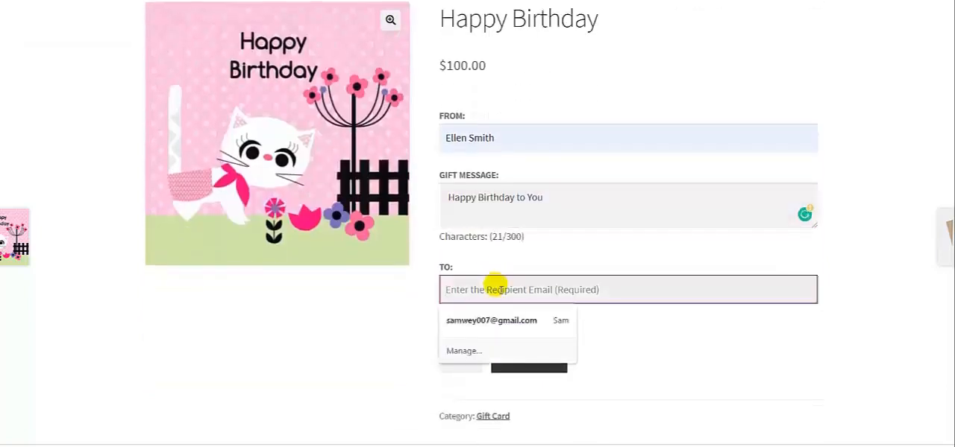
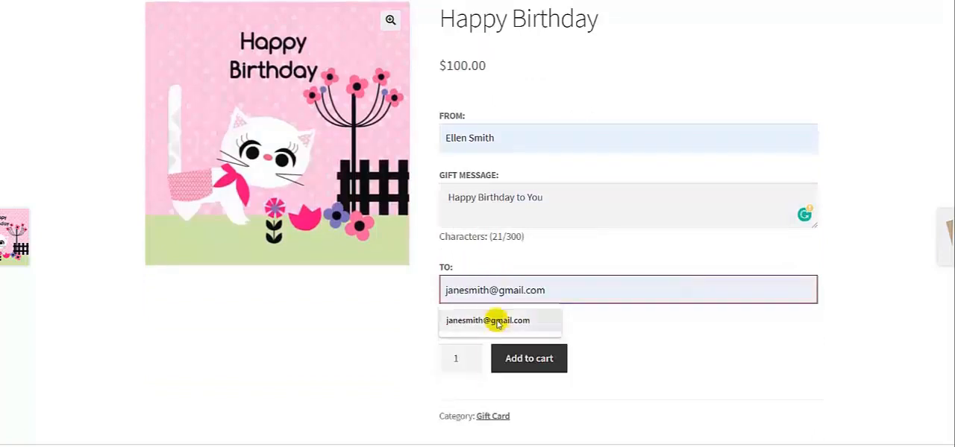
click(497, 321)
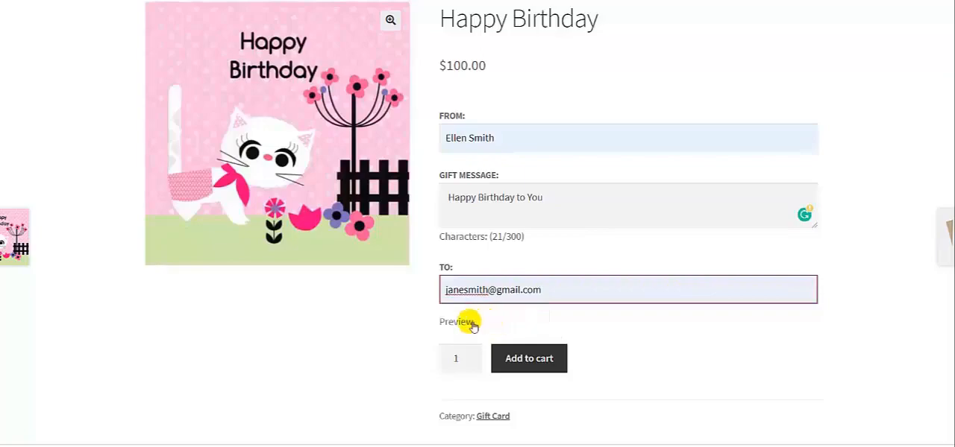
Step: Preview the gift card email, checking the logo, coupon code area, message, sender, recipient and amount
click(464, 322)
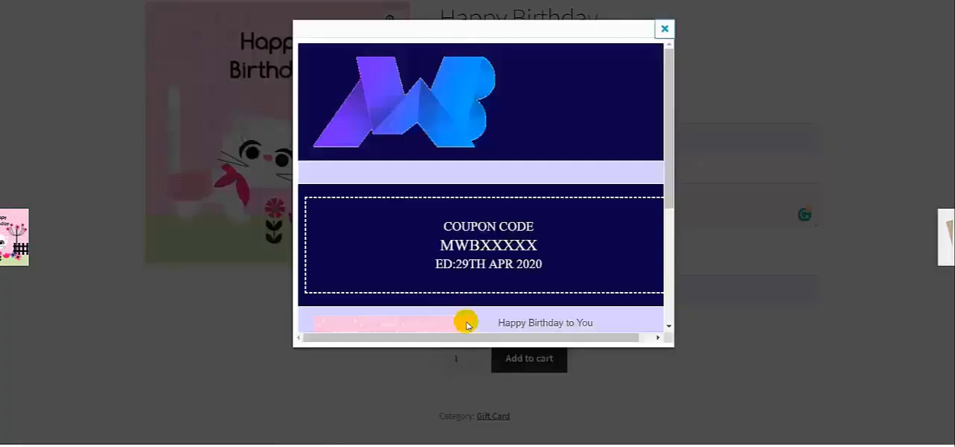
scroll(668, 121, down, 3)
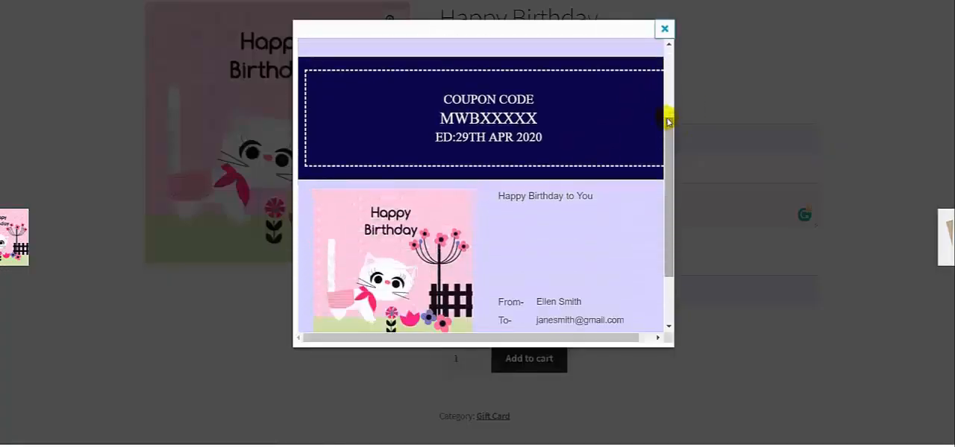
scroll(668, 181, down, 1)
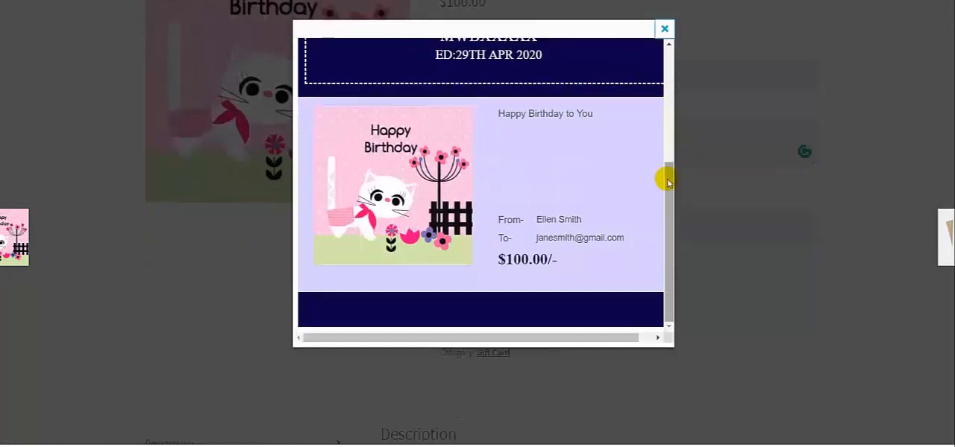
scroll(668, 181, up, 2)
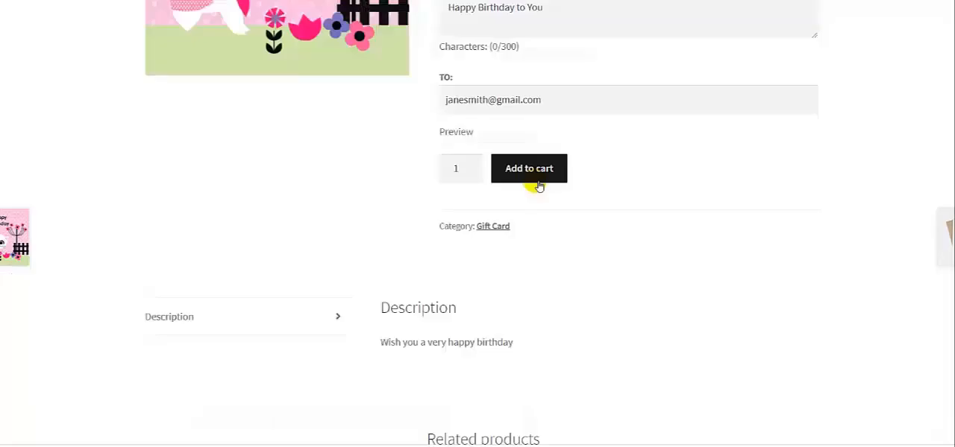
Step: Add the Happy Birthday gift card to the cart and review its recipient, sender, message and cart totals
click(534, 178)
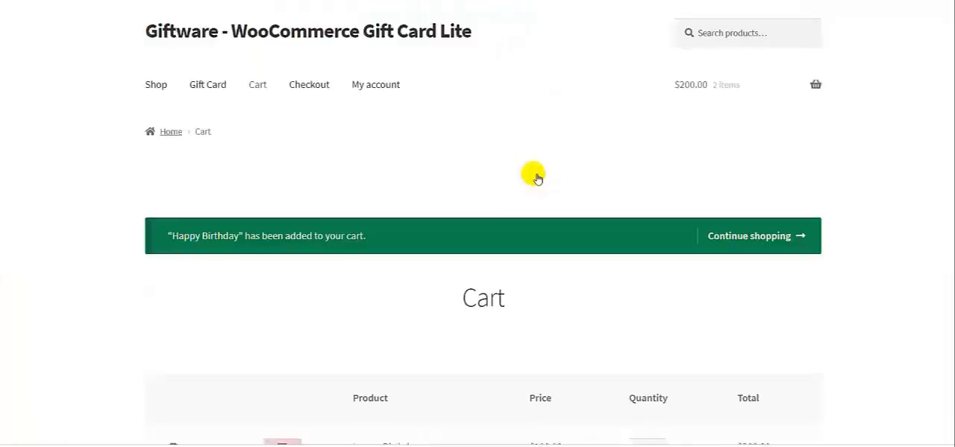
scroll(536, 178, down, 3)
scroll(536, 177, down, 1)
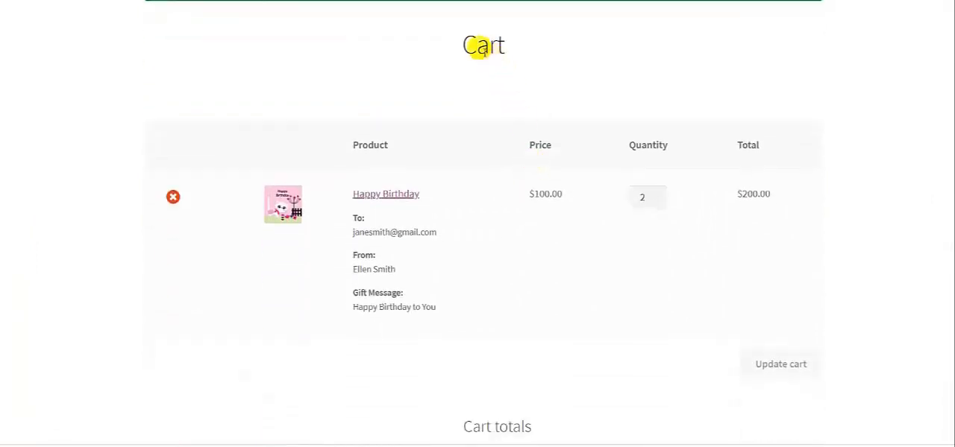
scroll(462, 49, up, 2)
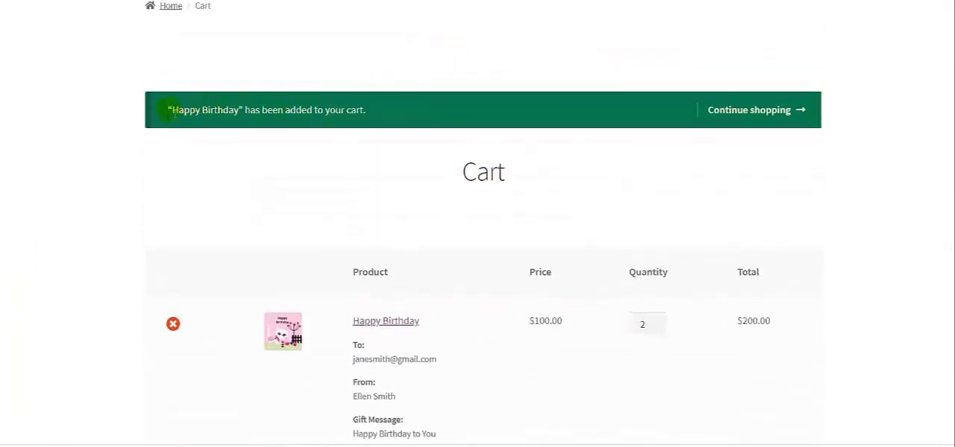
scroll(453, 145, down, 4)
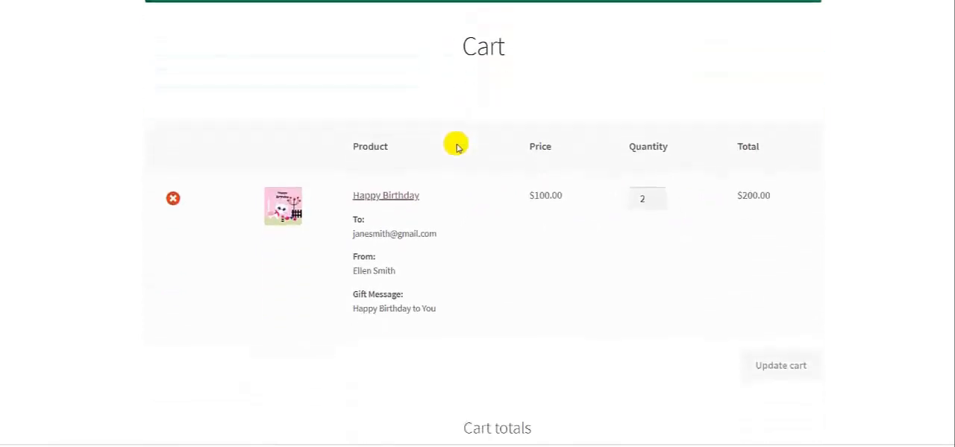
scroll(482, 280, down, 2)
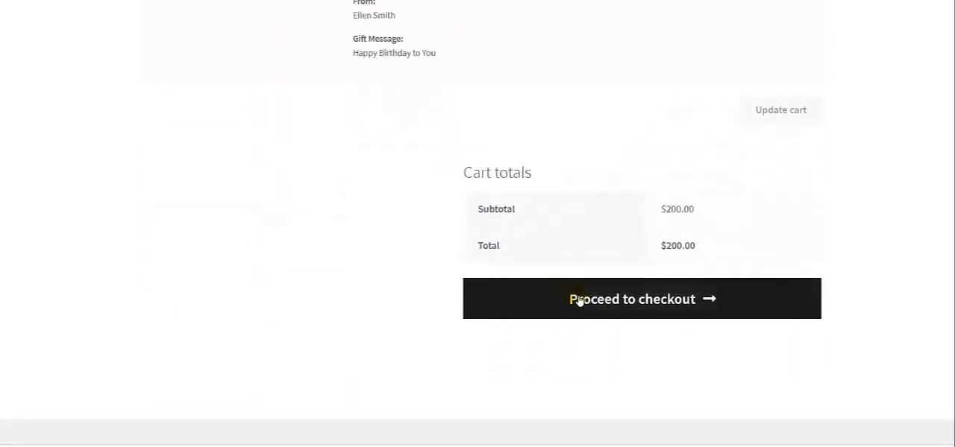
Step: Proceed to checkout and review the billing details, order summary and payment method
click(579, 300)
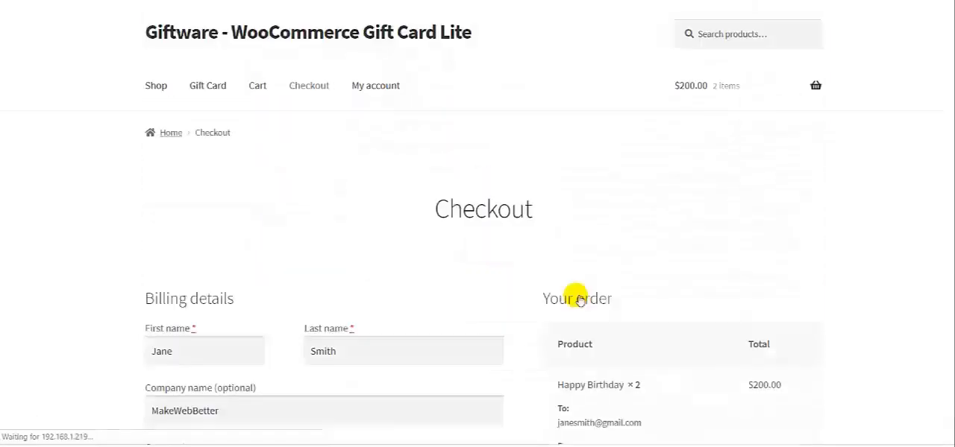
scroll(574, 297, down, 2)
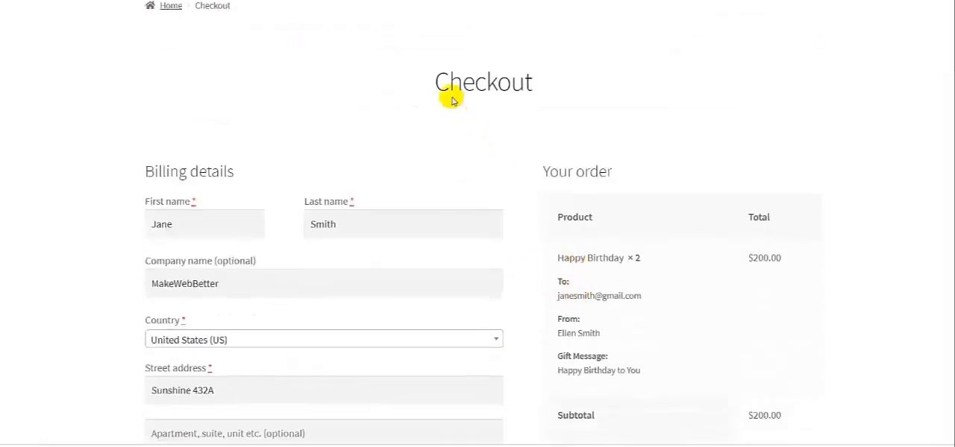
drag(437, 84, 533, 81)
click(532, 82)
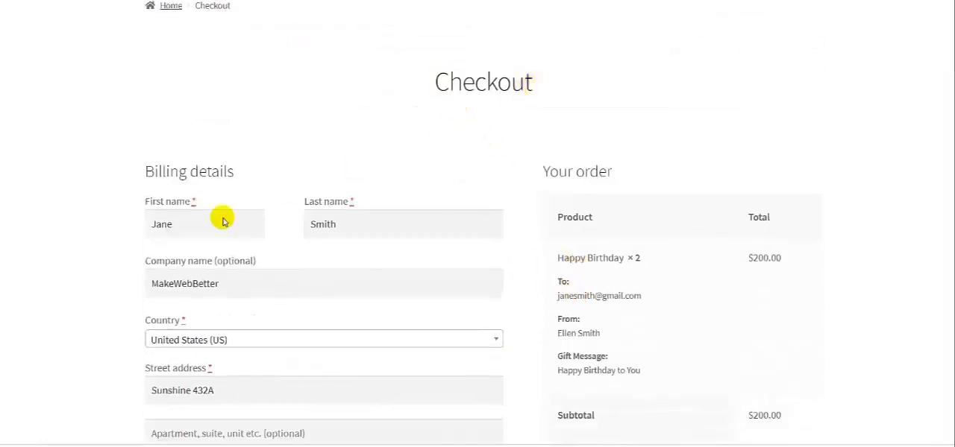
click(181, 225)
click(335, 221)
scroll(340, 228, down, 1)
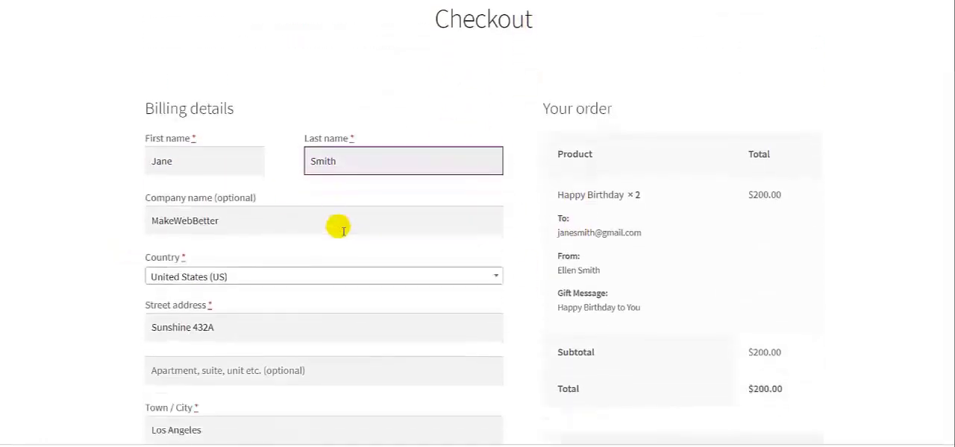
click(252, 223)
scroll(250, 223, down, 4)
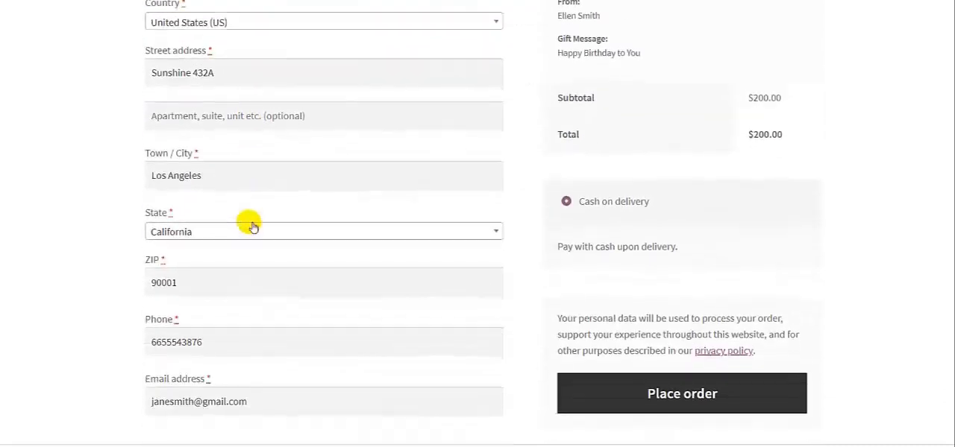
scroll(250, 224, down, 1)
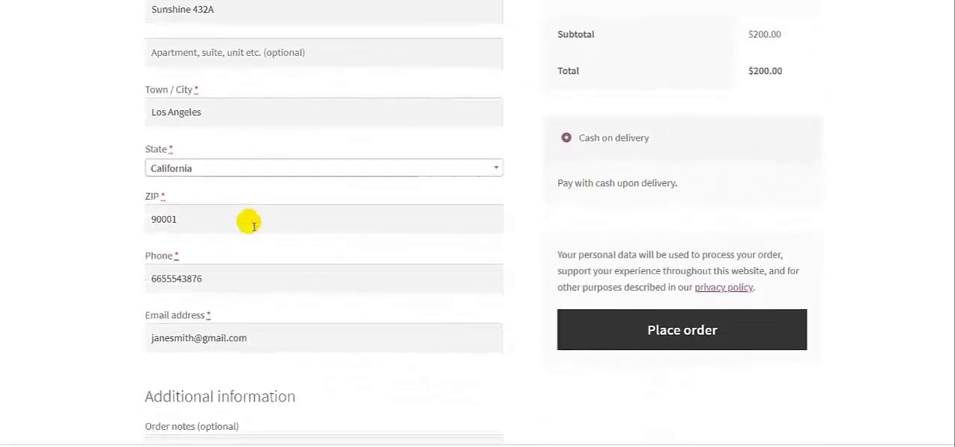
Step: Place the gift card order with cash on delivery and check the order confirmation page
click(573, 326)
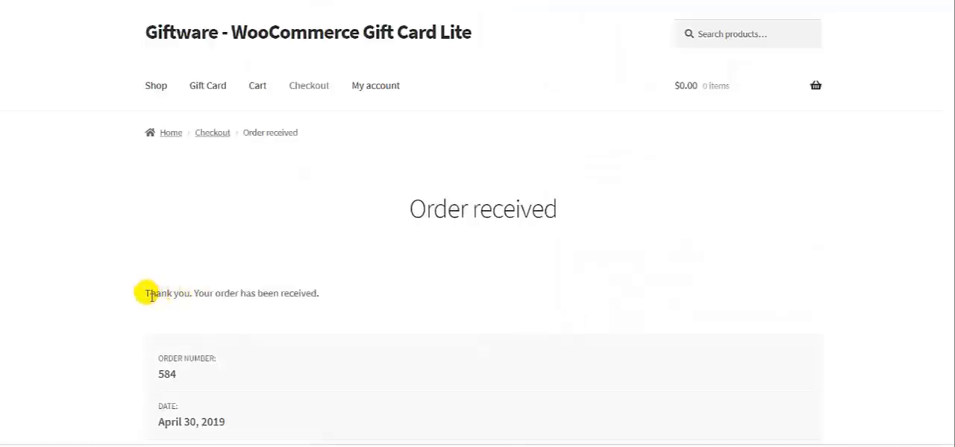
drag(144, 294, 335, 298)
click(335, 301)
scroll(335, 301, down, 2)
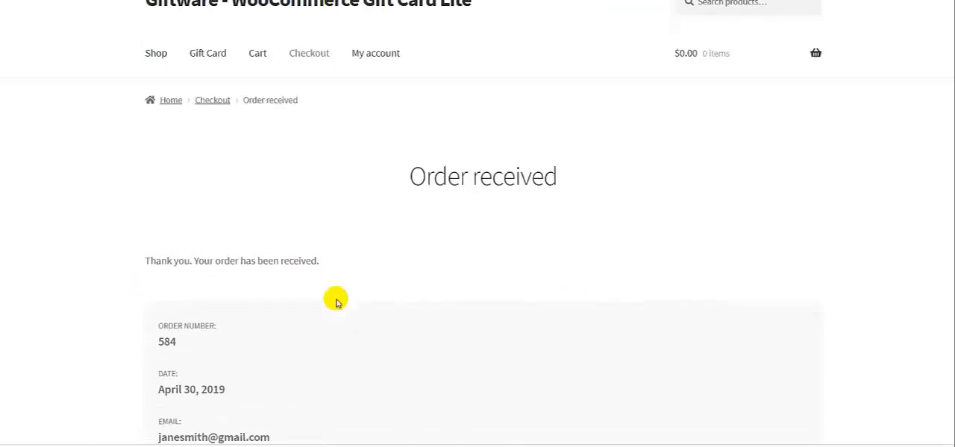
scroll(335, 301, down, 2)
scroll(335, 300, up, 3)
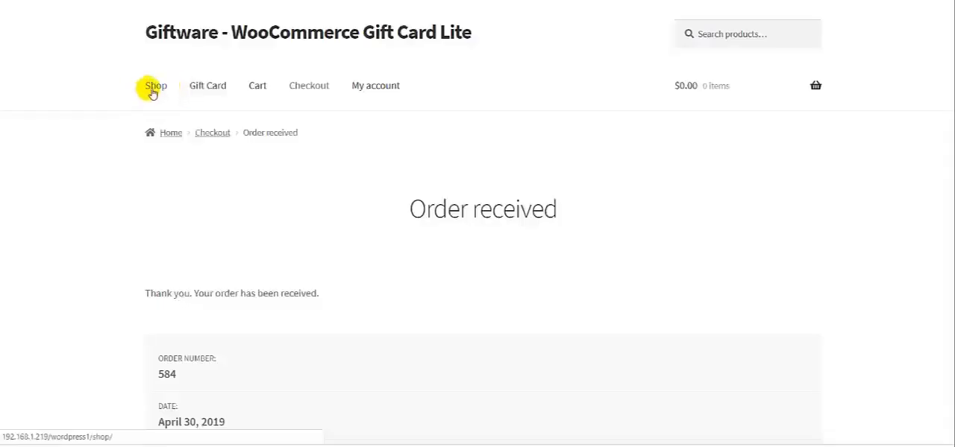
Step: Return to the shop and add the Beanie to the cart
click(153, 88)
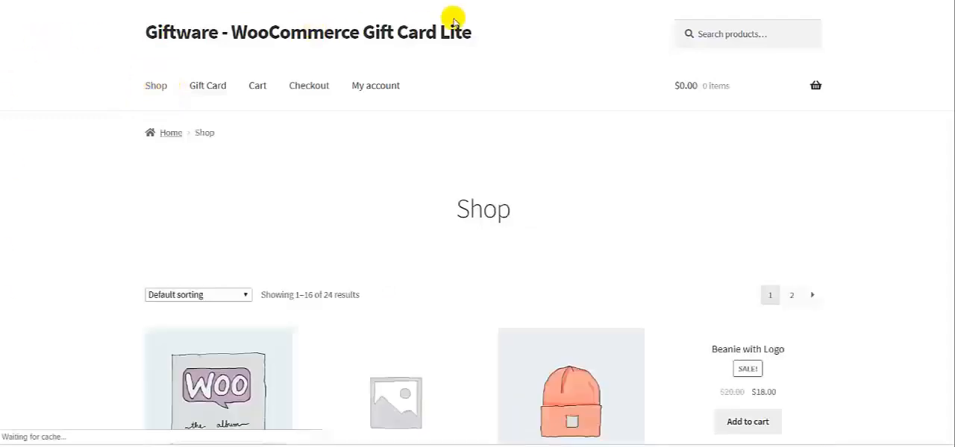
scroll(453, 200, down, 3)
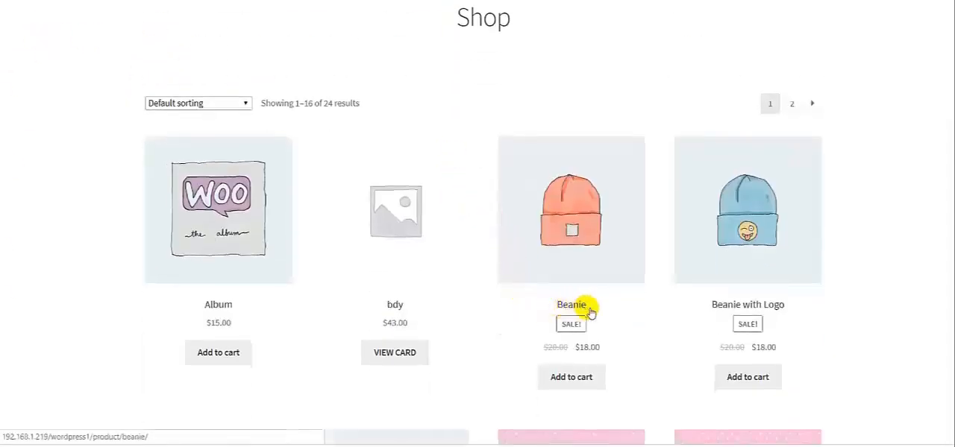
scroll(579, 307, down, 1)
click(587, 313)
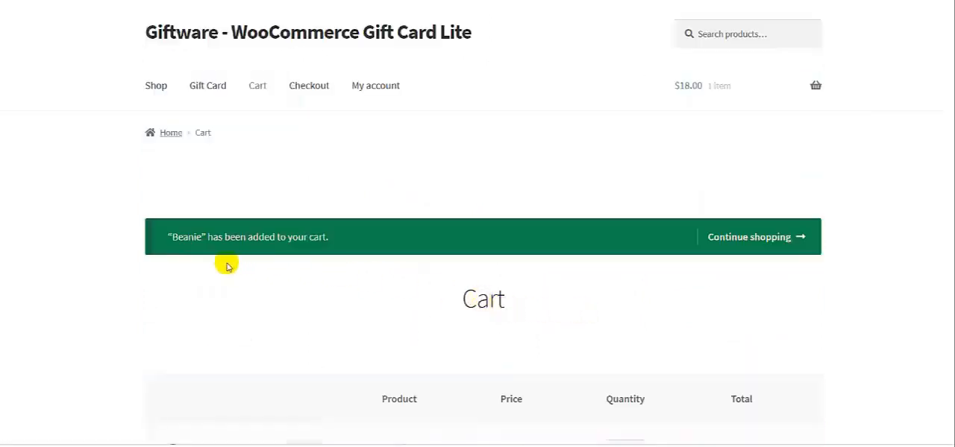
Step: Apply the copied gift card coupon code to the Beanie cart and review the cart totals
drag(173, 241, 329, 241)
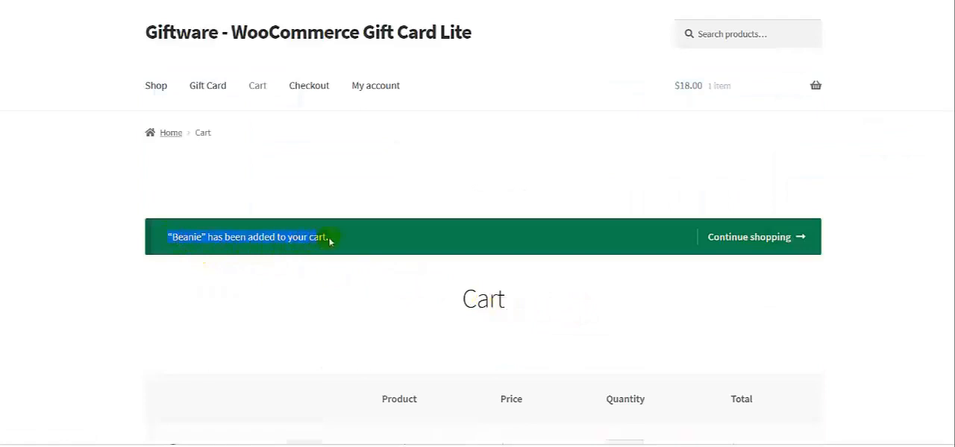
click(331, 243)
scroll(362, 318, down, 3)
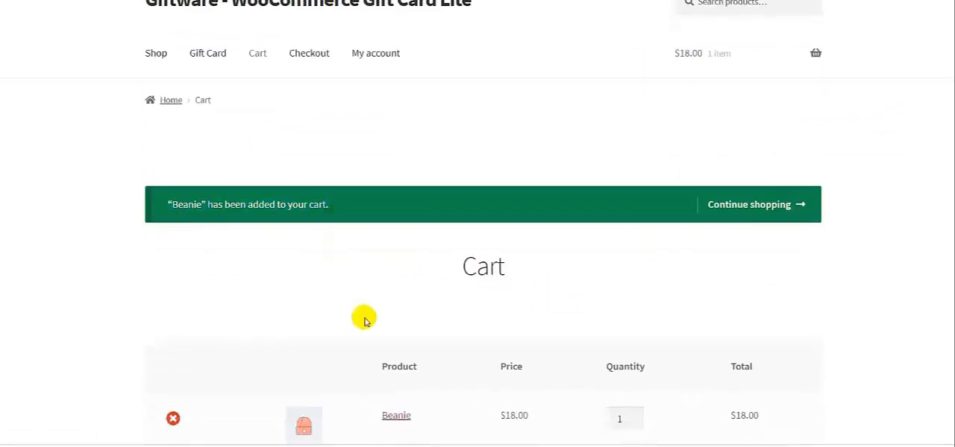
click(230, 326)
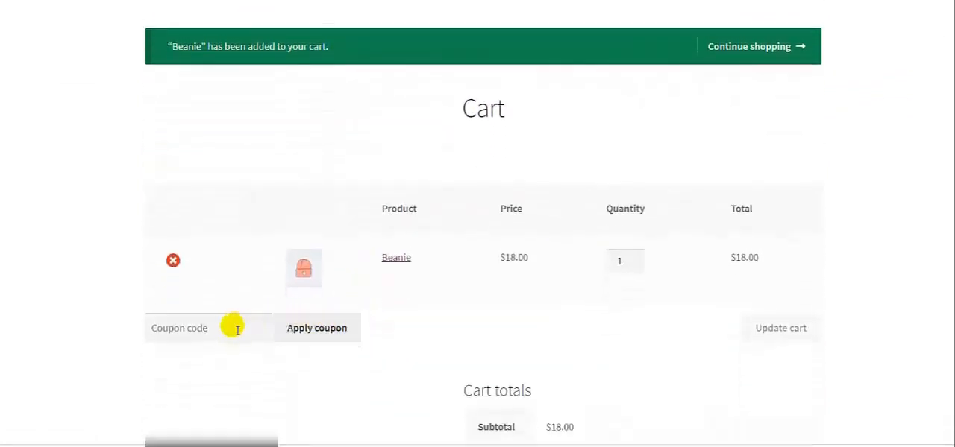
text(MWBW4C02)
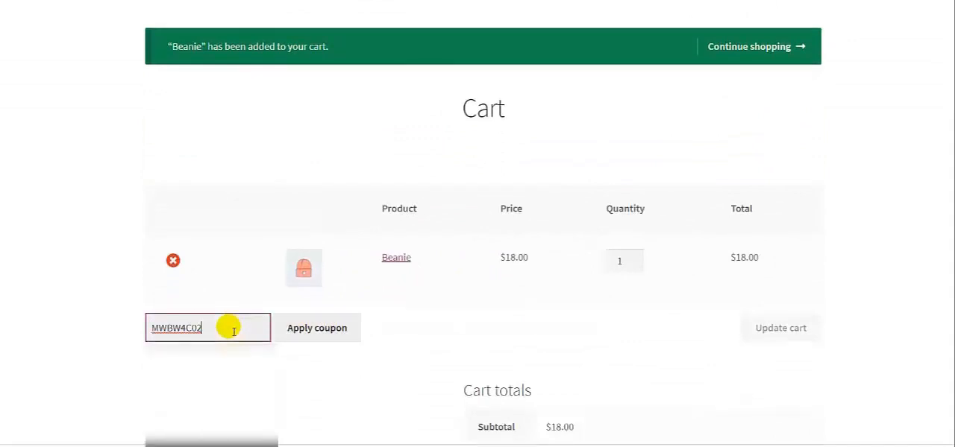
click(326, 328)
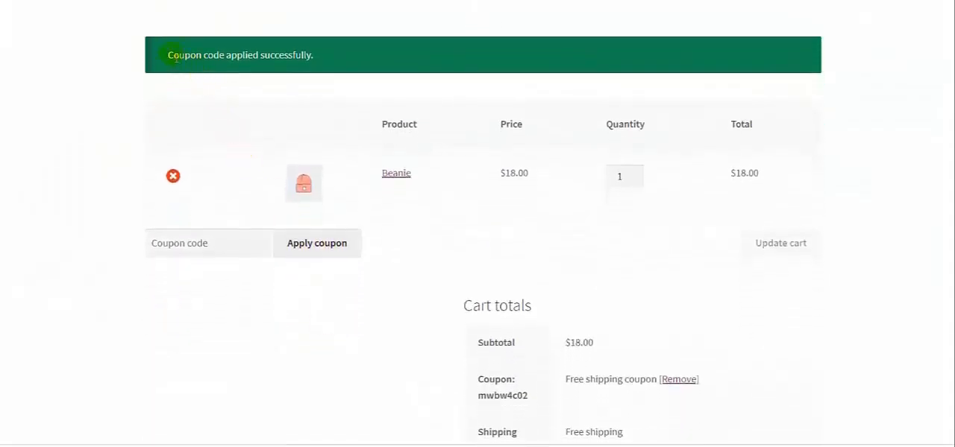
drag(257, 61, 314, 63)
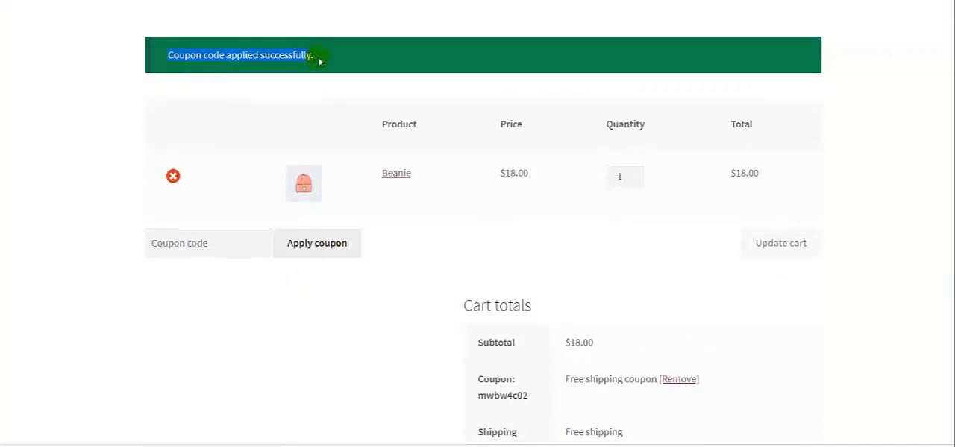
scroll(328, 82, down, 4)
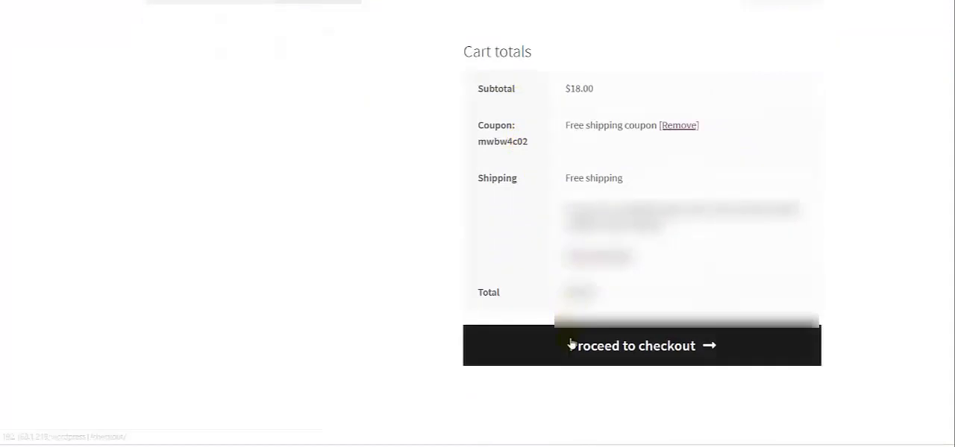
Step: Proceed to checkout with the Beanie and review the billing details and the order summary with the coupon
click(570, 343)
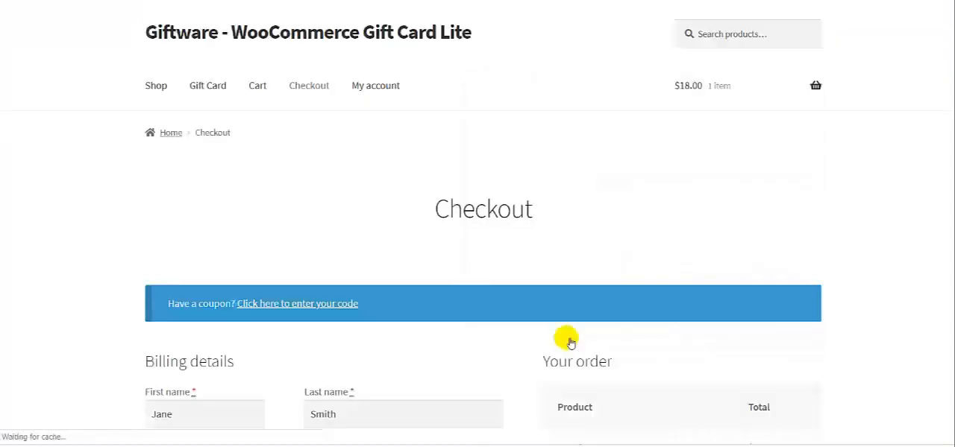
scroll(237, 251, down, 1)
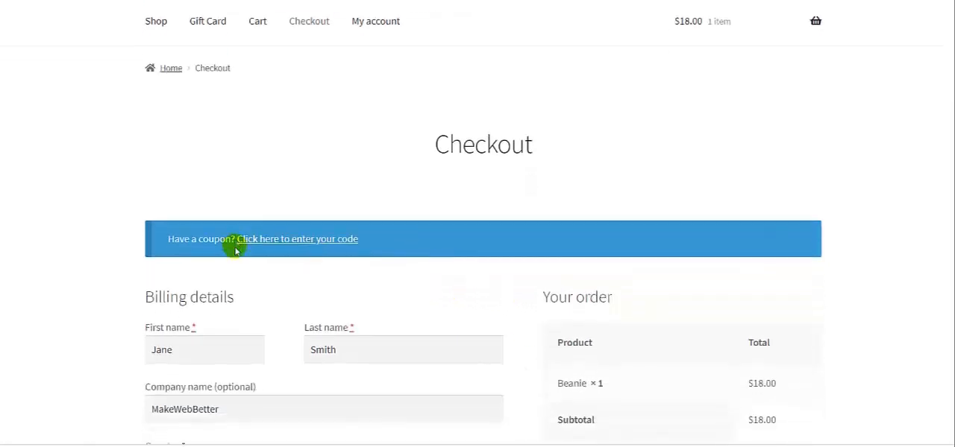
scroll(235, 251, down, 5)
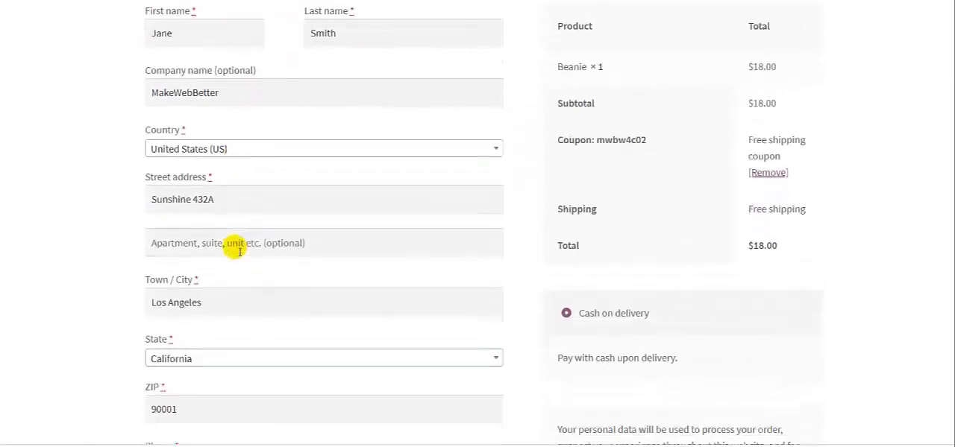
scroll(236, 249, up, 3)
scroll(234, 250, down, 6)
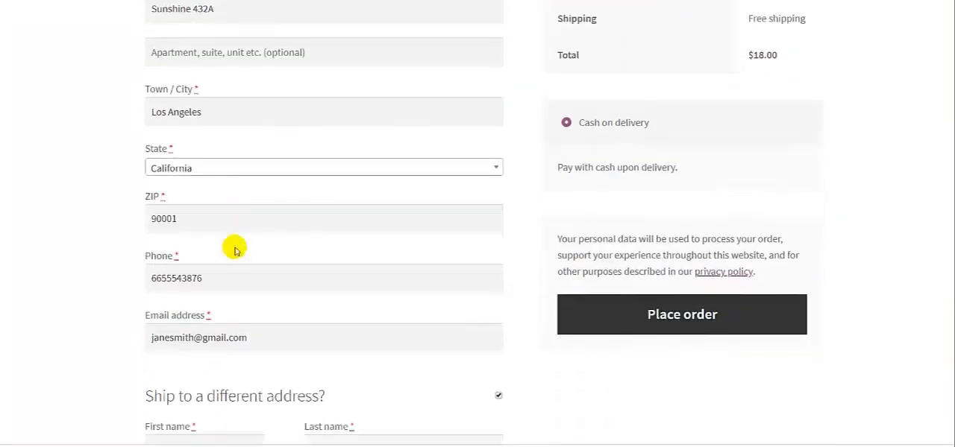
Step: Place the Beanie order with cash on delivery and review the order details on the confirmation page
click(641, 320)
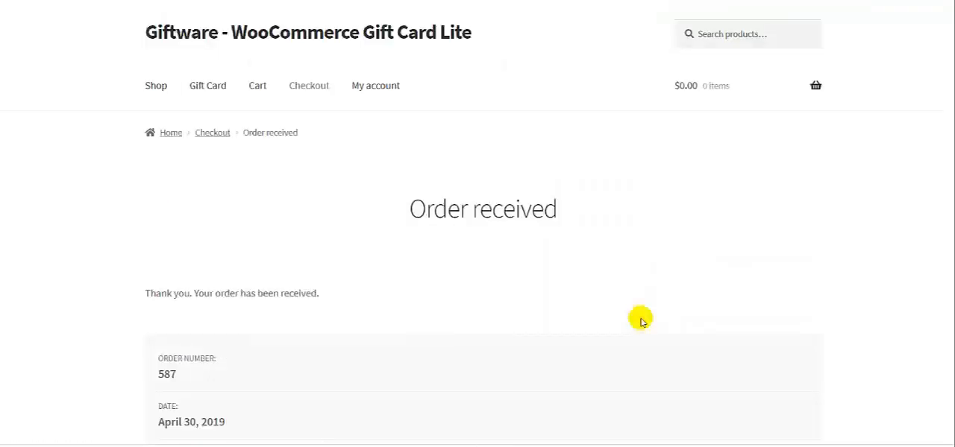
drag(147, 293, 341, 293)
click(344, 298)
scroll(344, 298, down, 3)
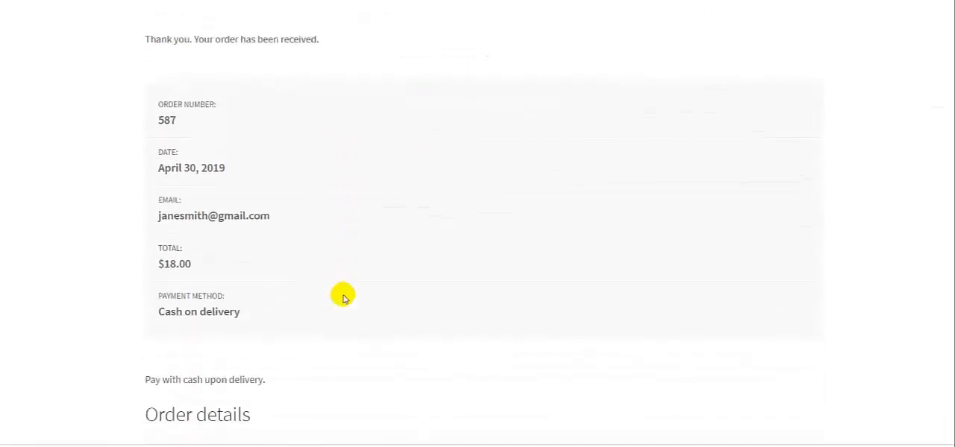
scroll(343, 298, down, 5)
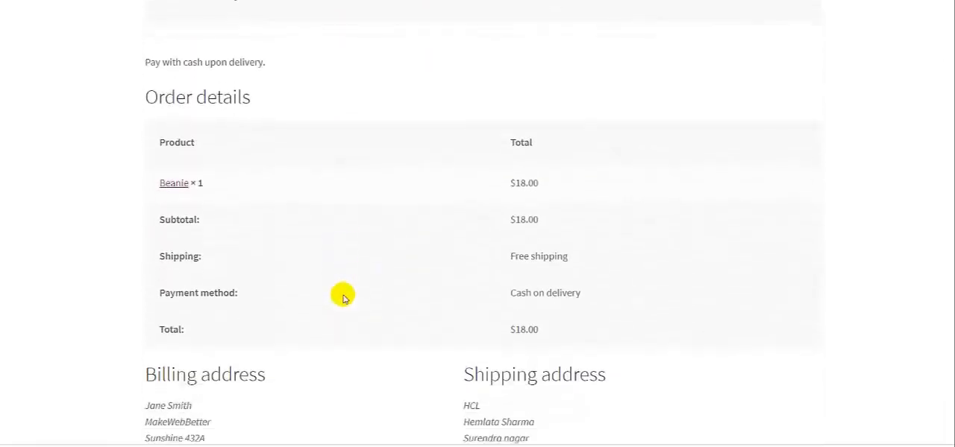